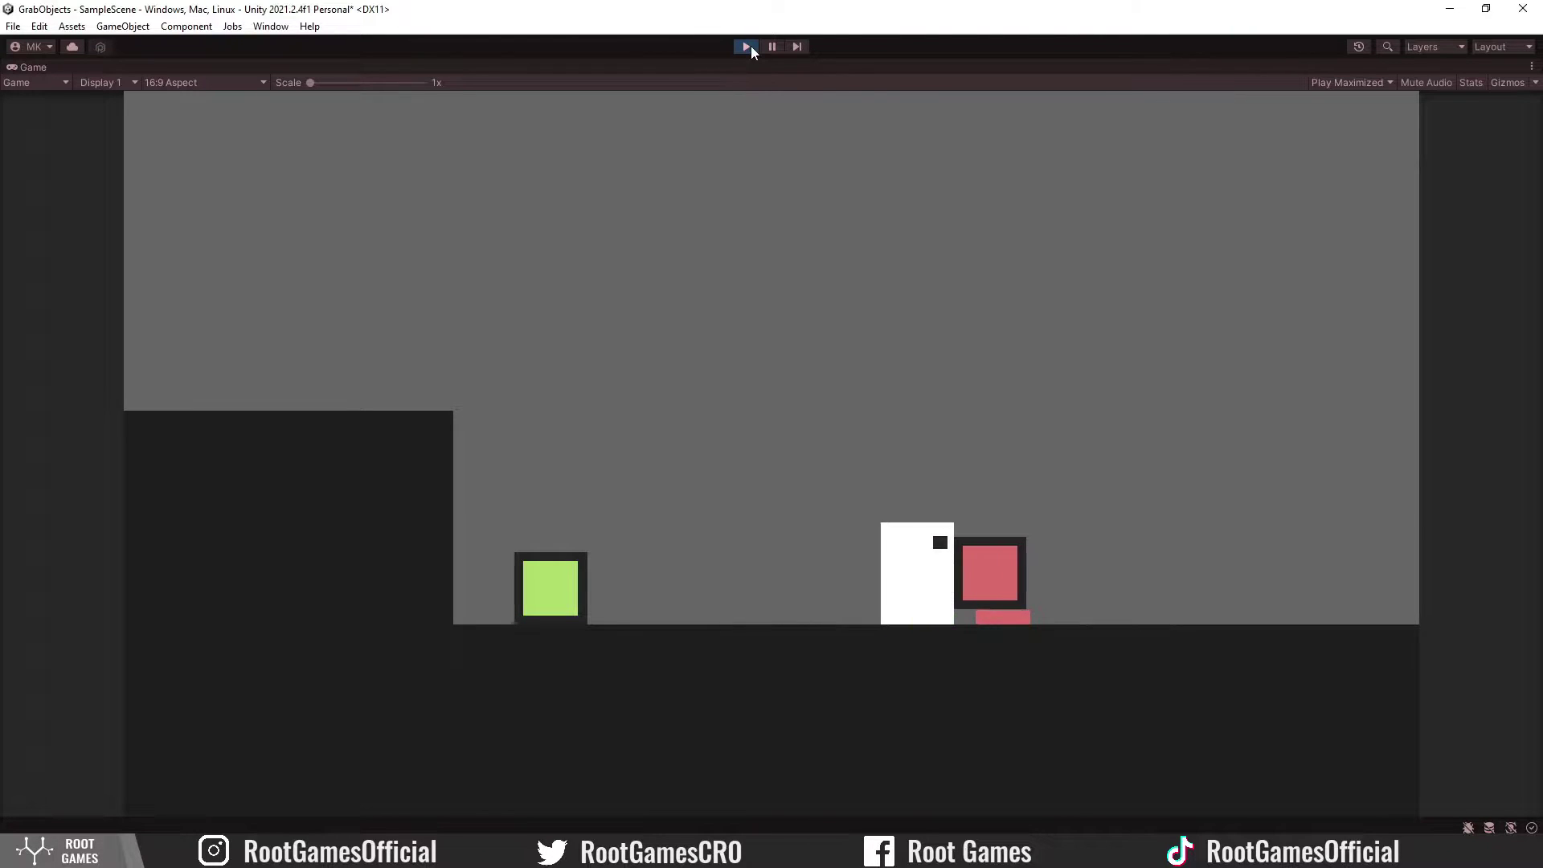
Step: In play mode, carry and drop the red box, then carry the green box right
key(e)
key(a)
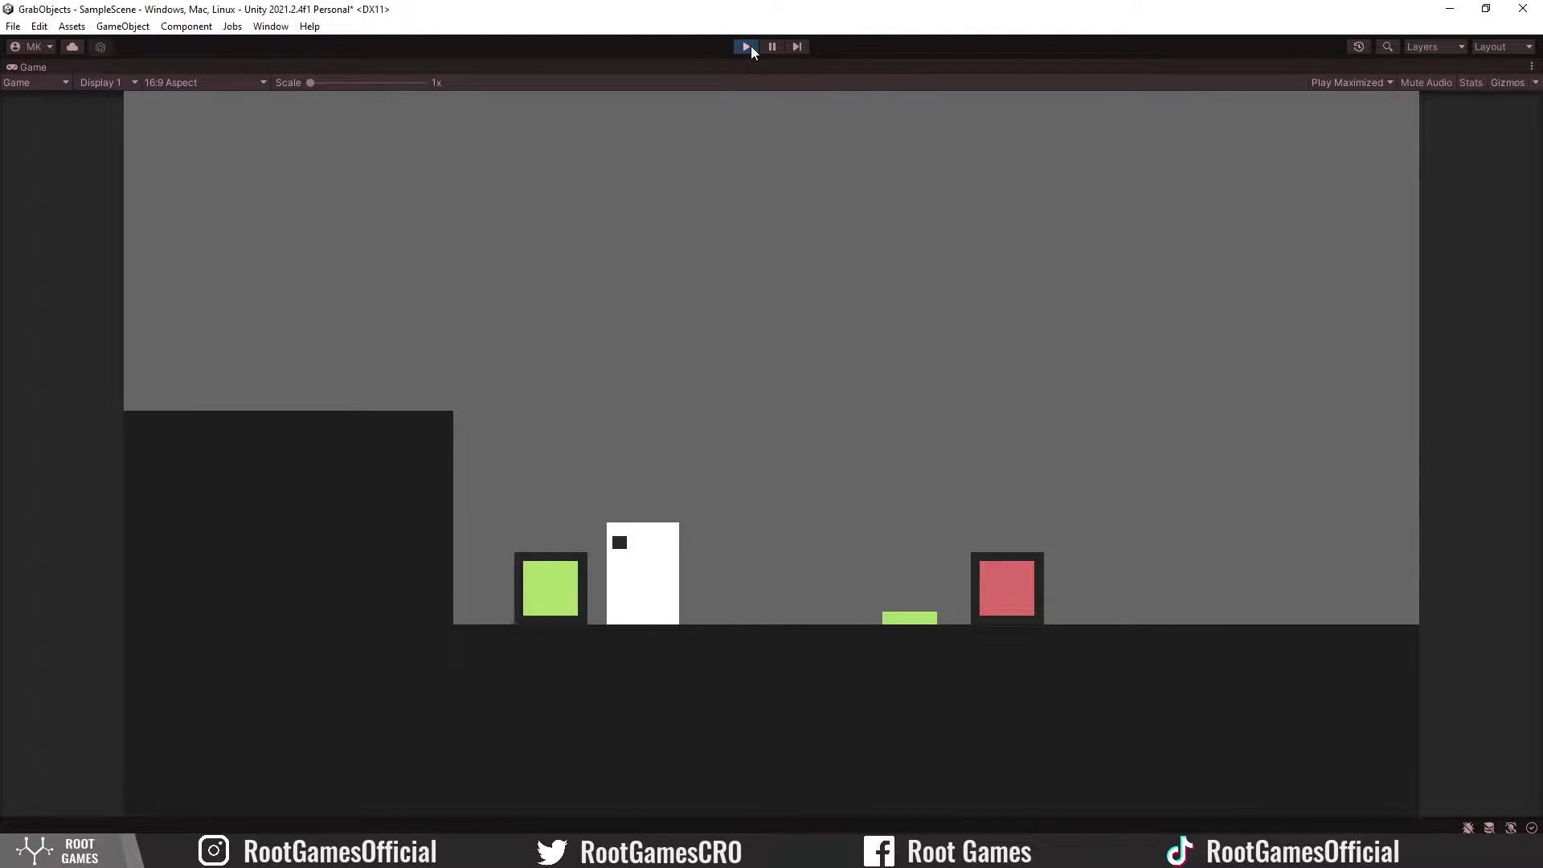
key(e)
key(d)
Step: Exit play mode, select BoxRed and view the Objects layer in Tags & Layers
click(750, 46)
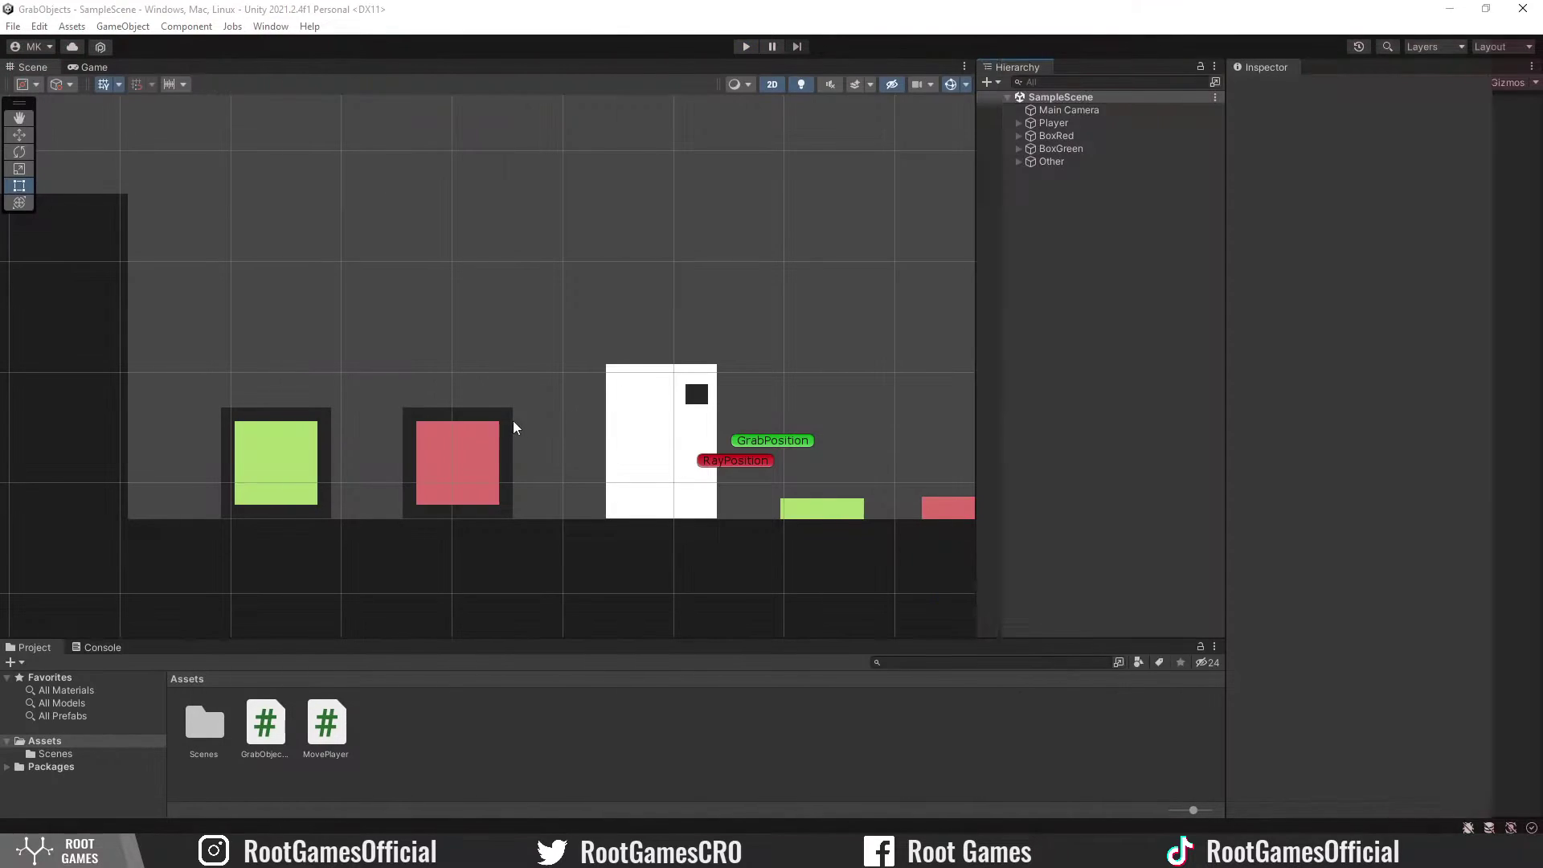
click(483, 447)
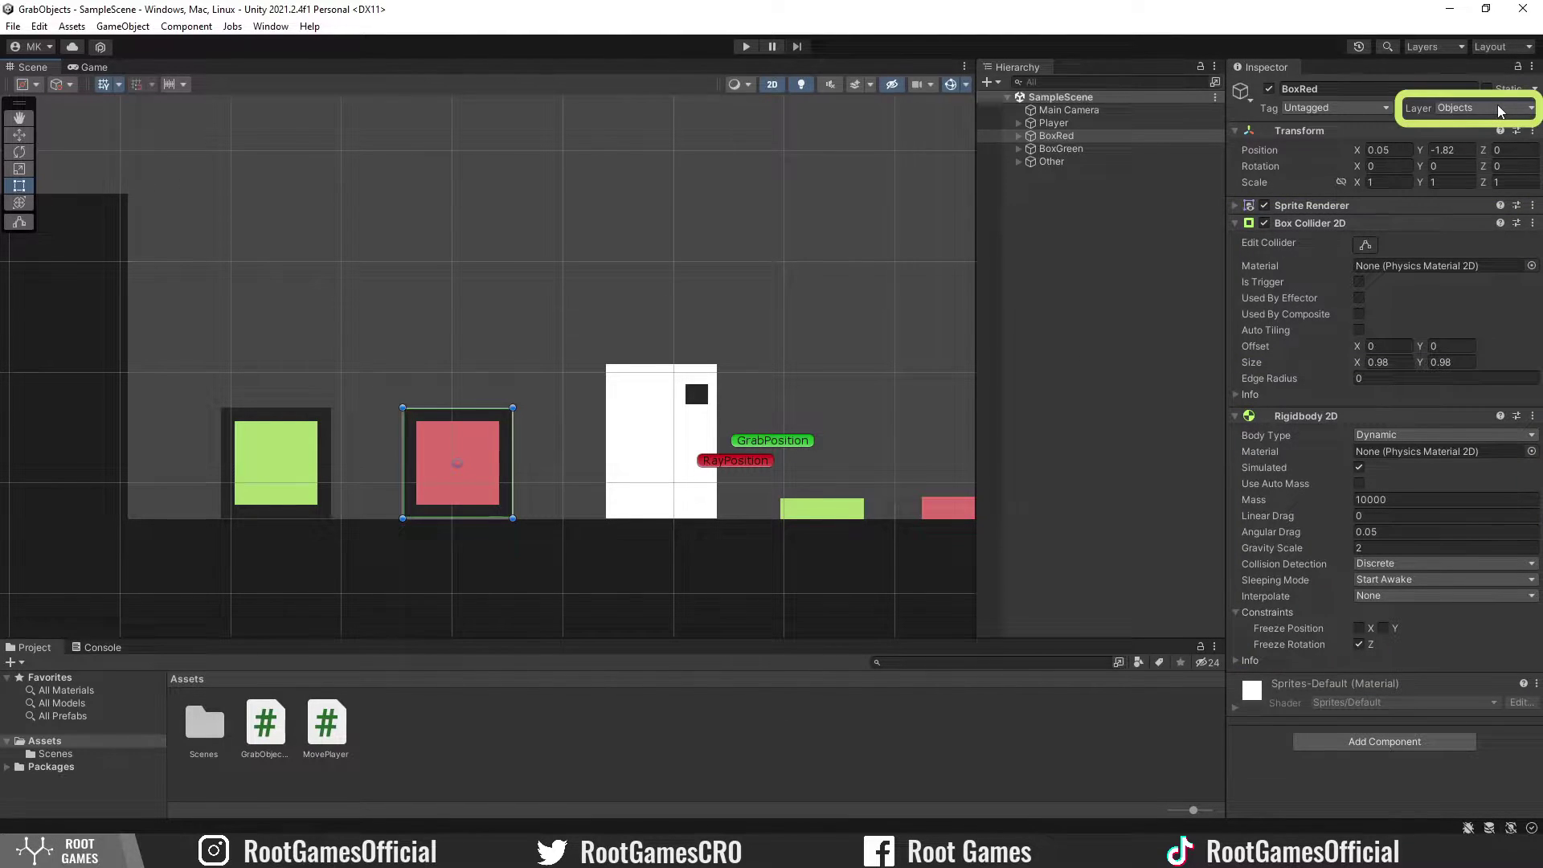
click(1499, 109)
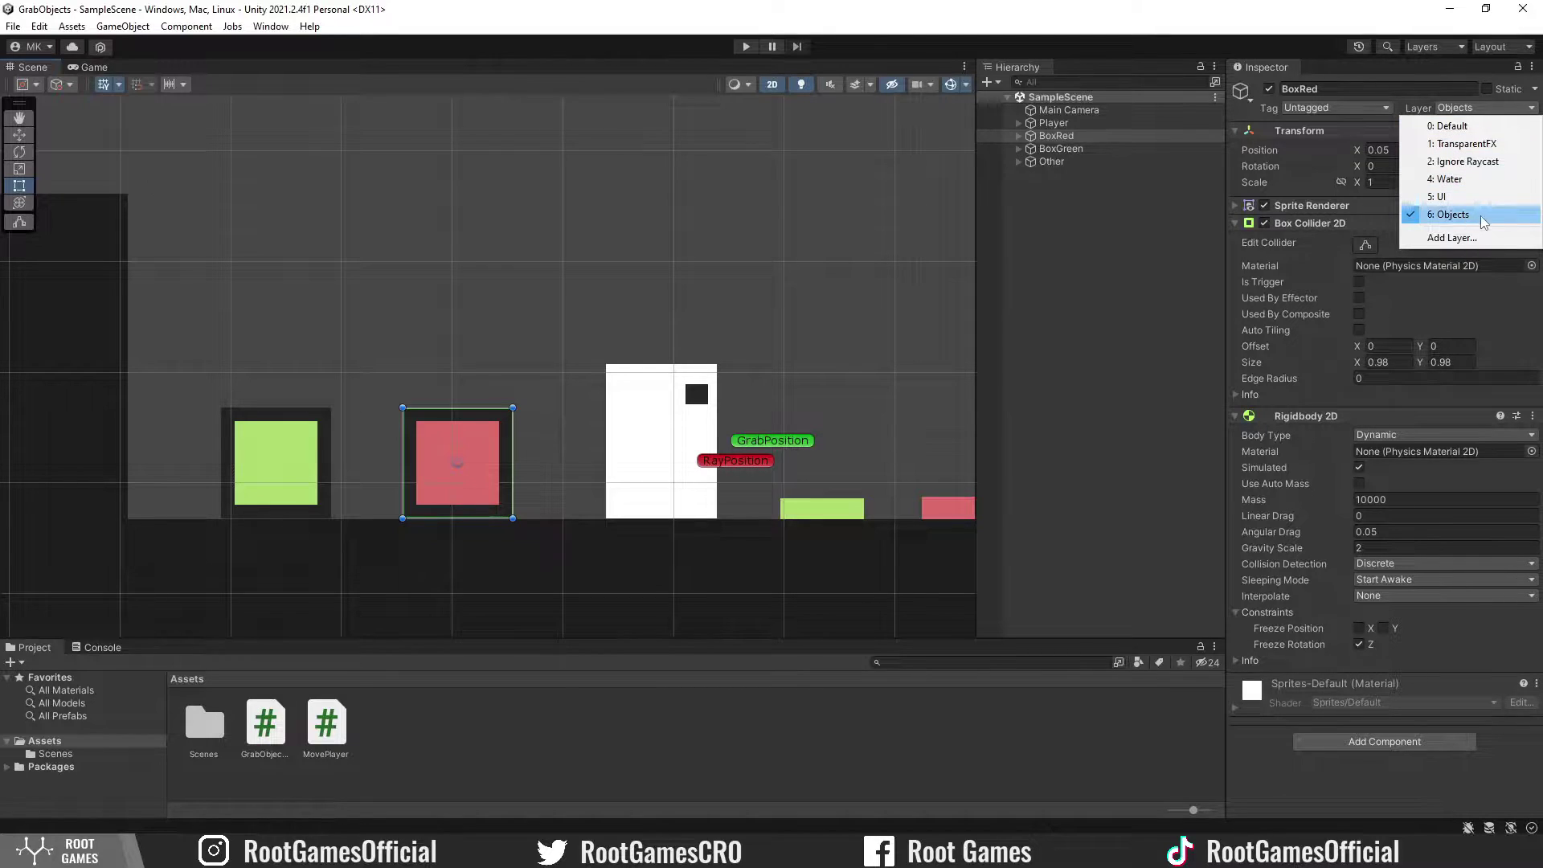
click(1452, 238)
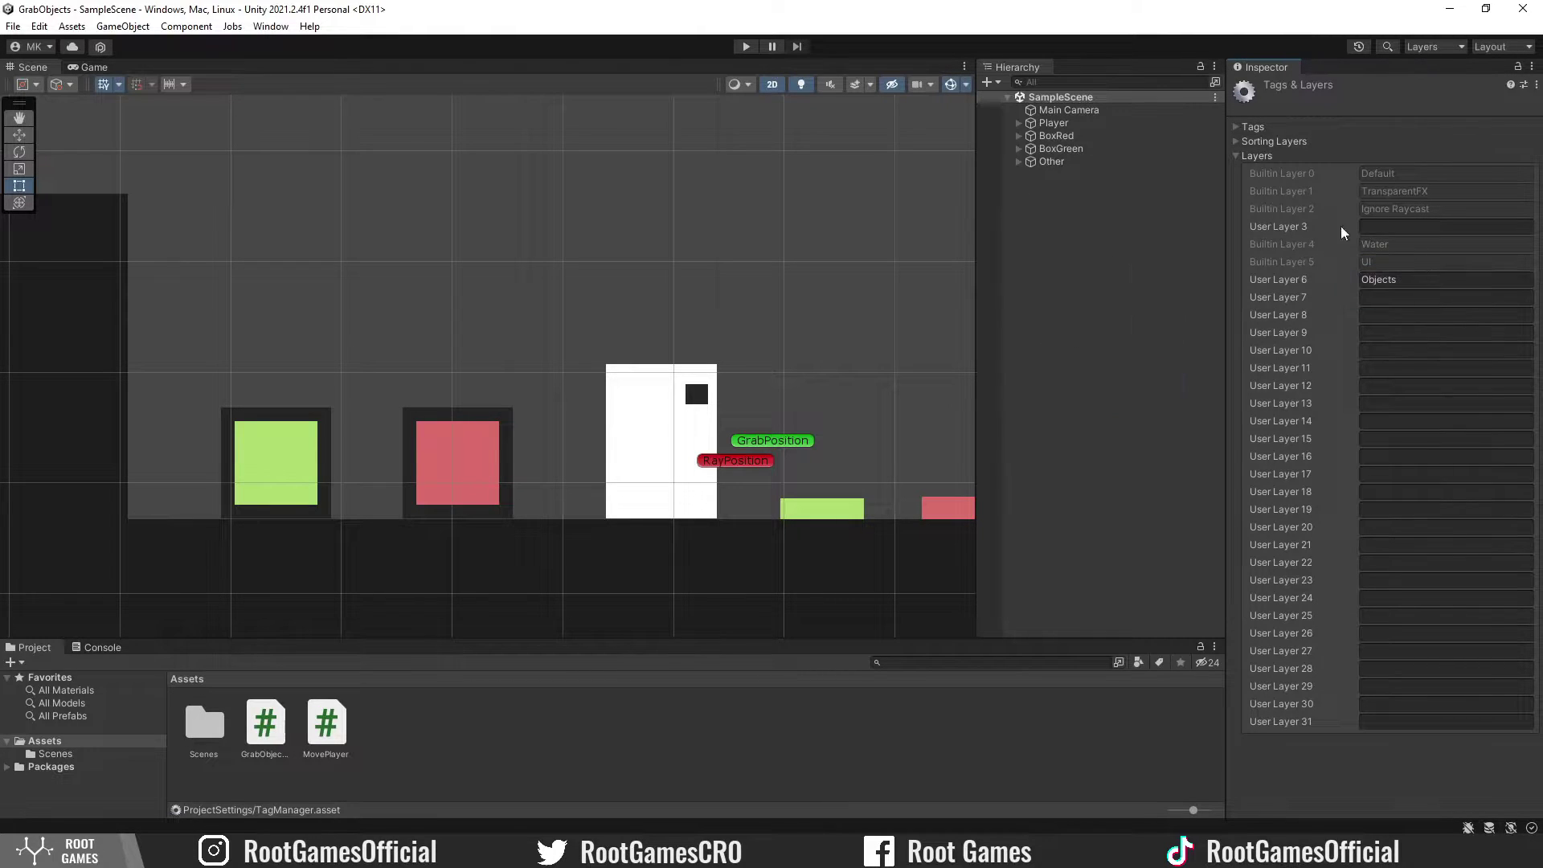
Step: Expand Player to reveal Eye, RayPosition and GrabPosition, then open GrabObjects in Visual Studio
click(1125, 121)
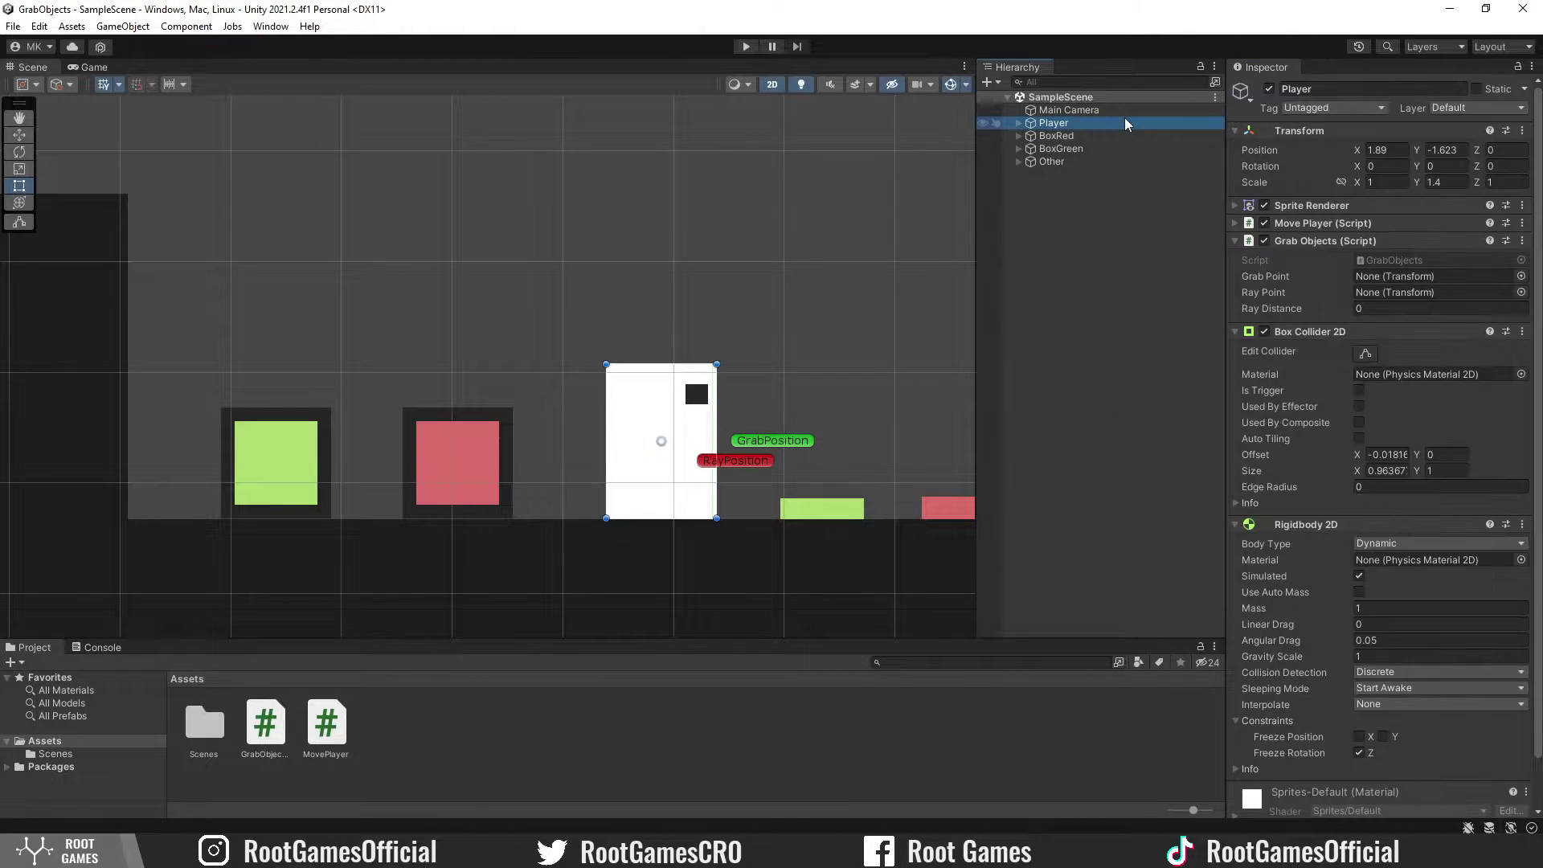
click(1018, 124)
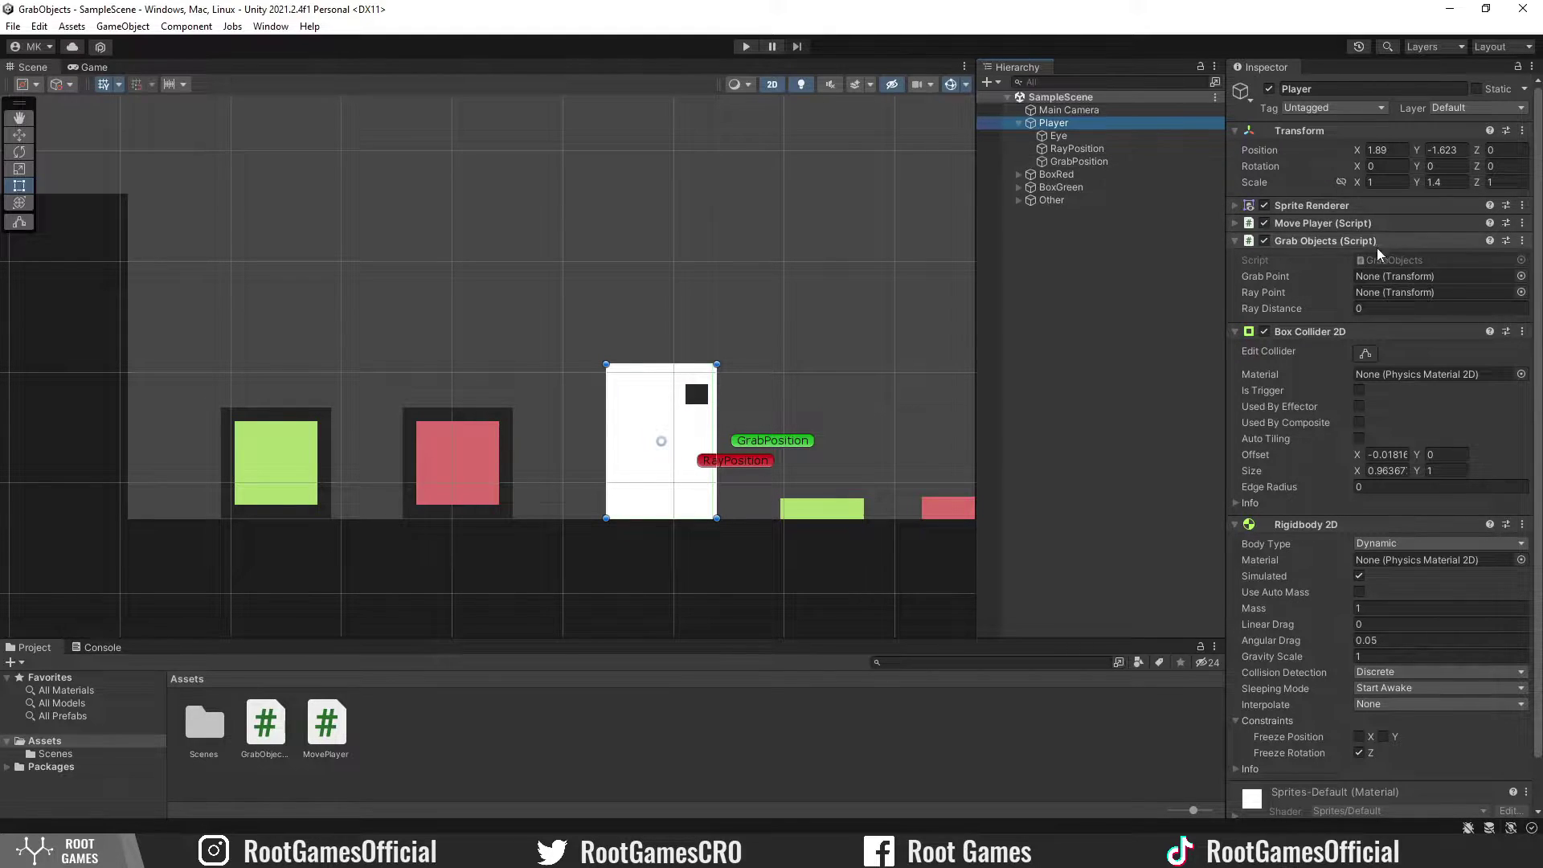
double_click(1404, 259)
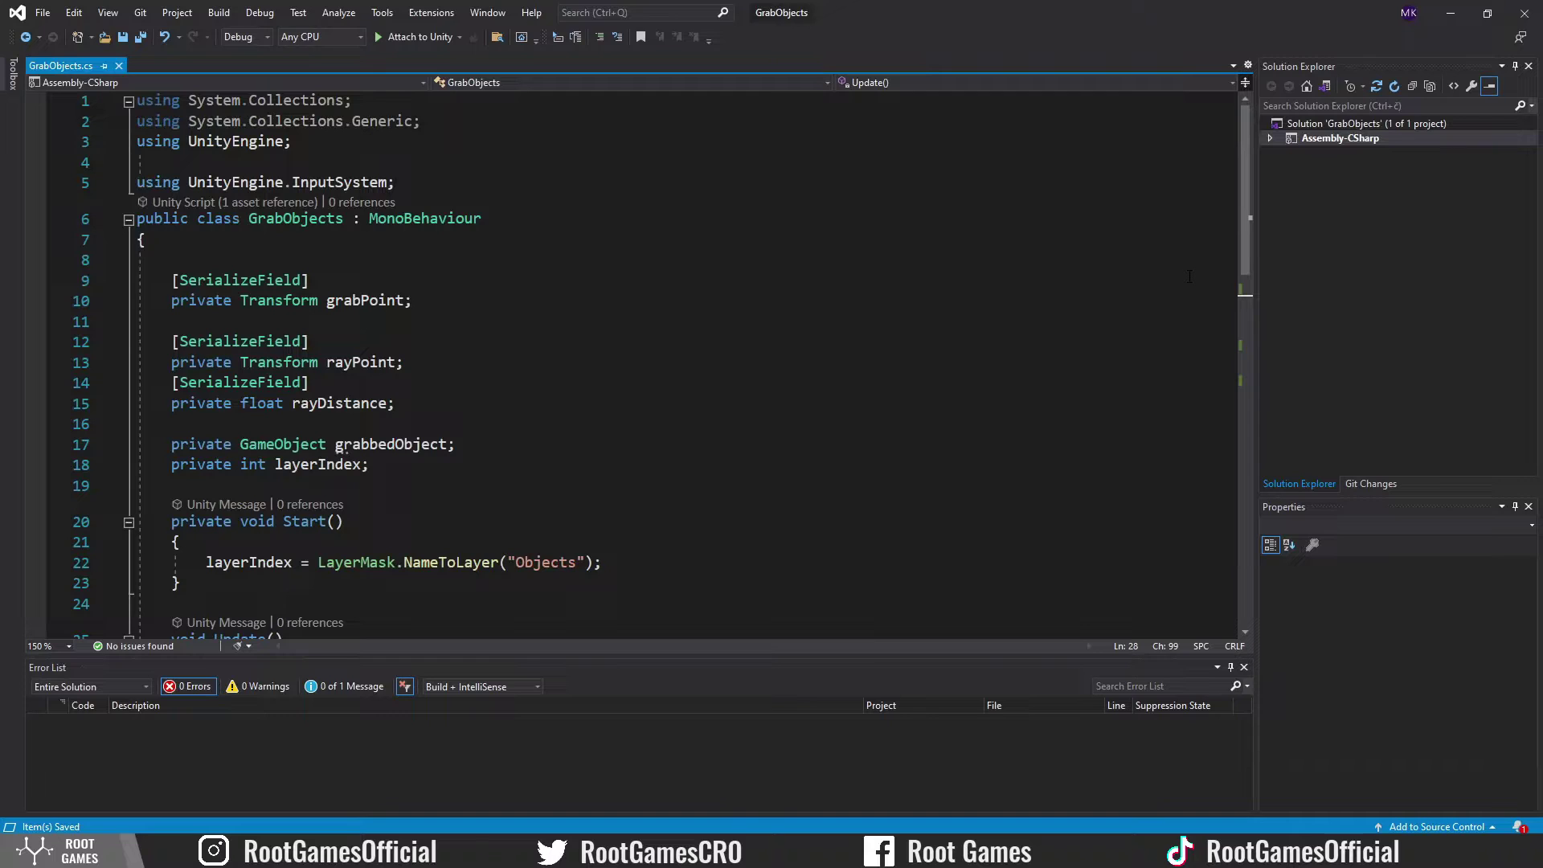
scroll(1187, 277, down, 4)
scroll(1187, 276, down, 4)
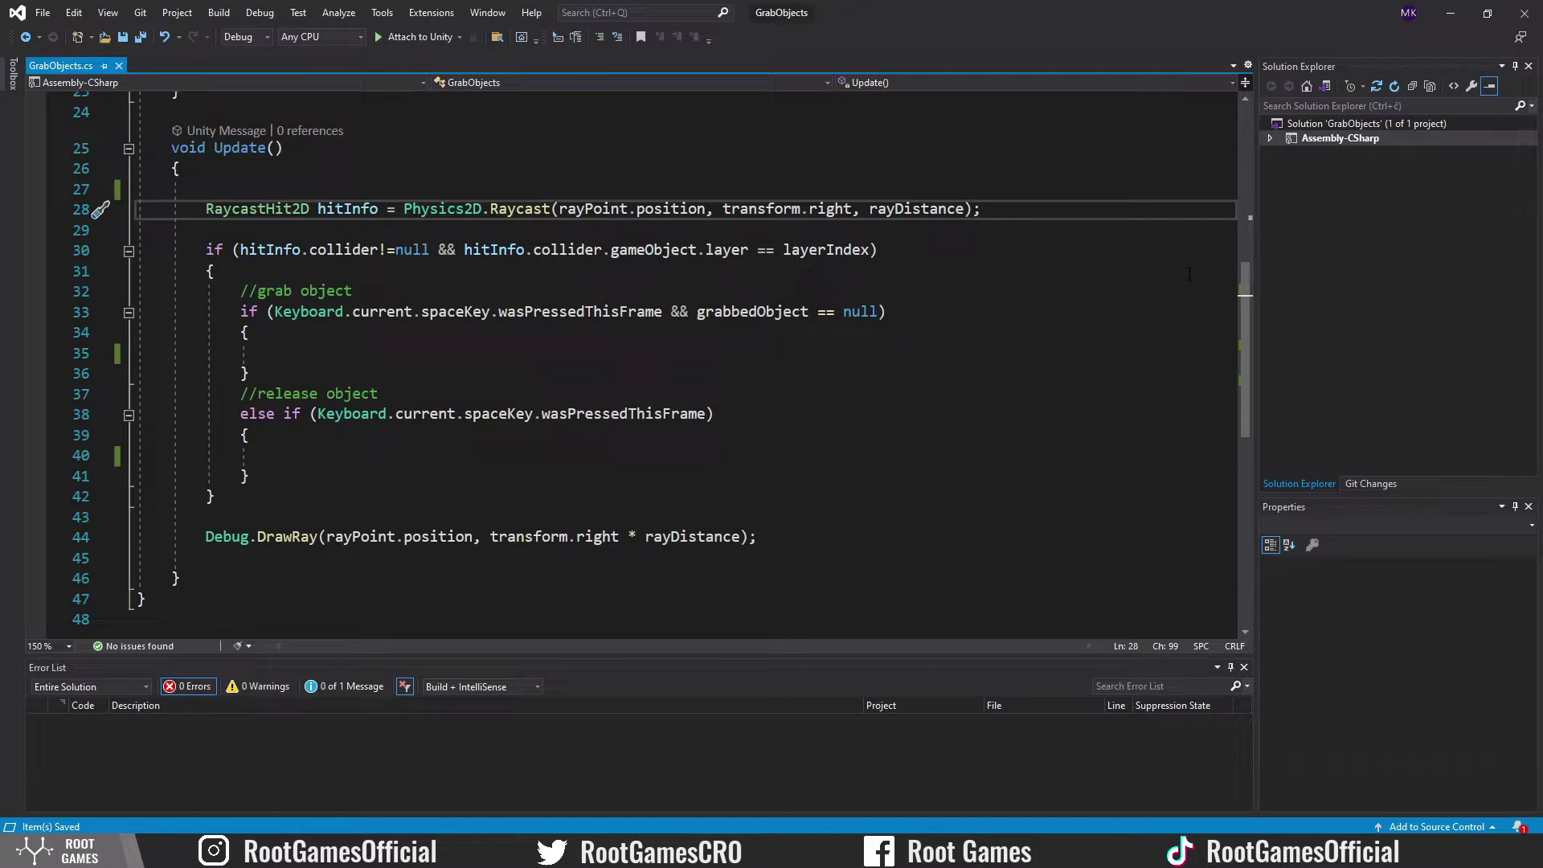
scroll(1200, 265, up, 5)
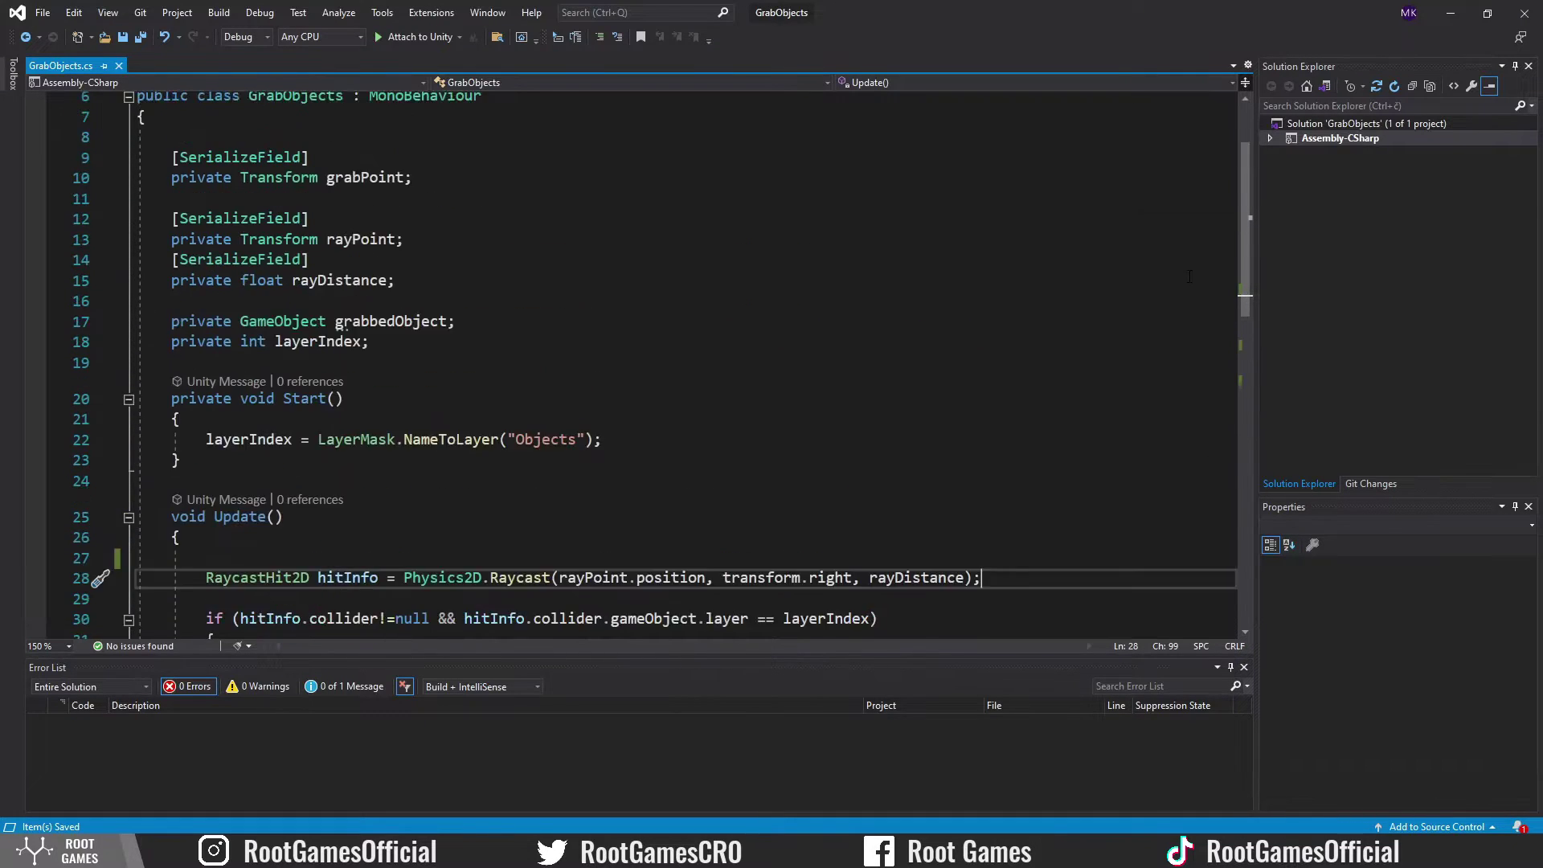
scroll(1201, 265, up, 3)
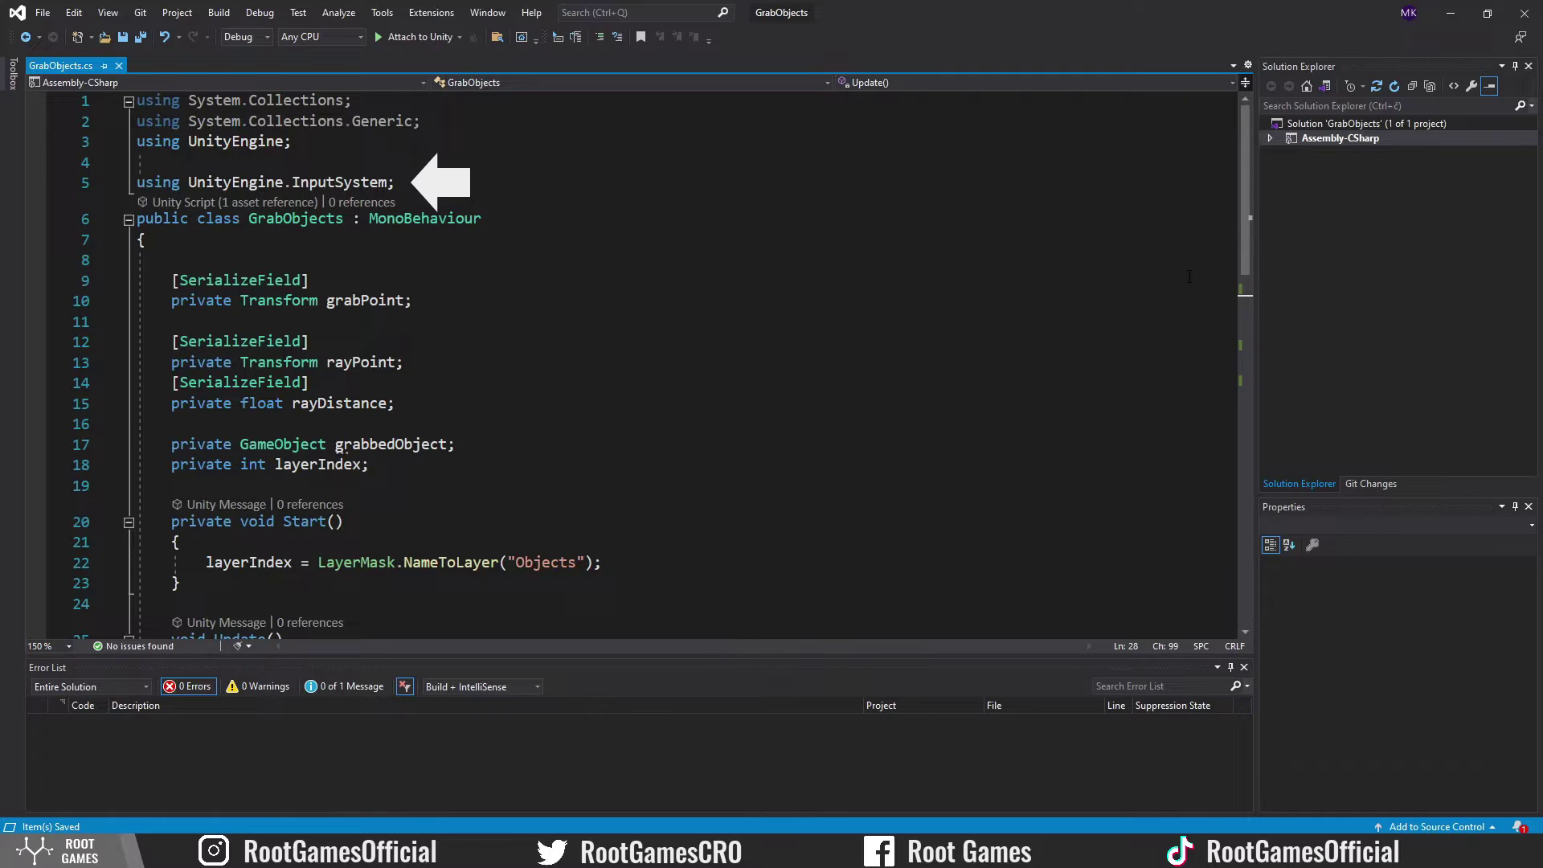
scroll(1187, 277, down, 5)
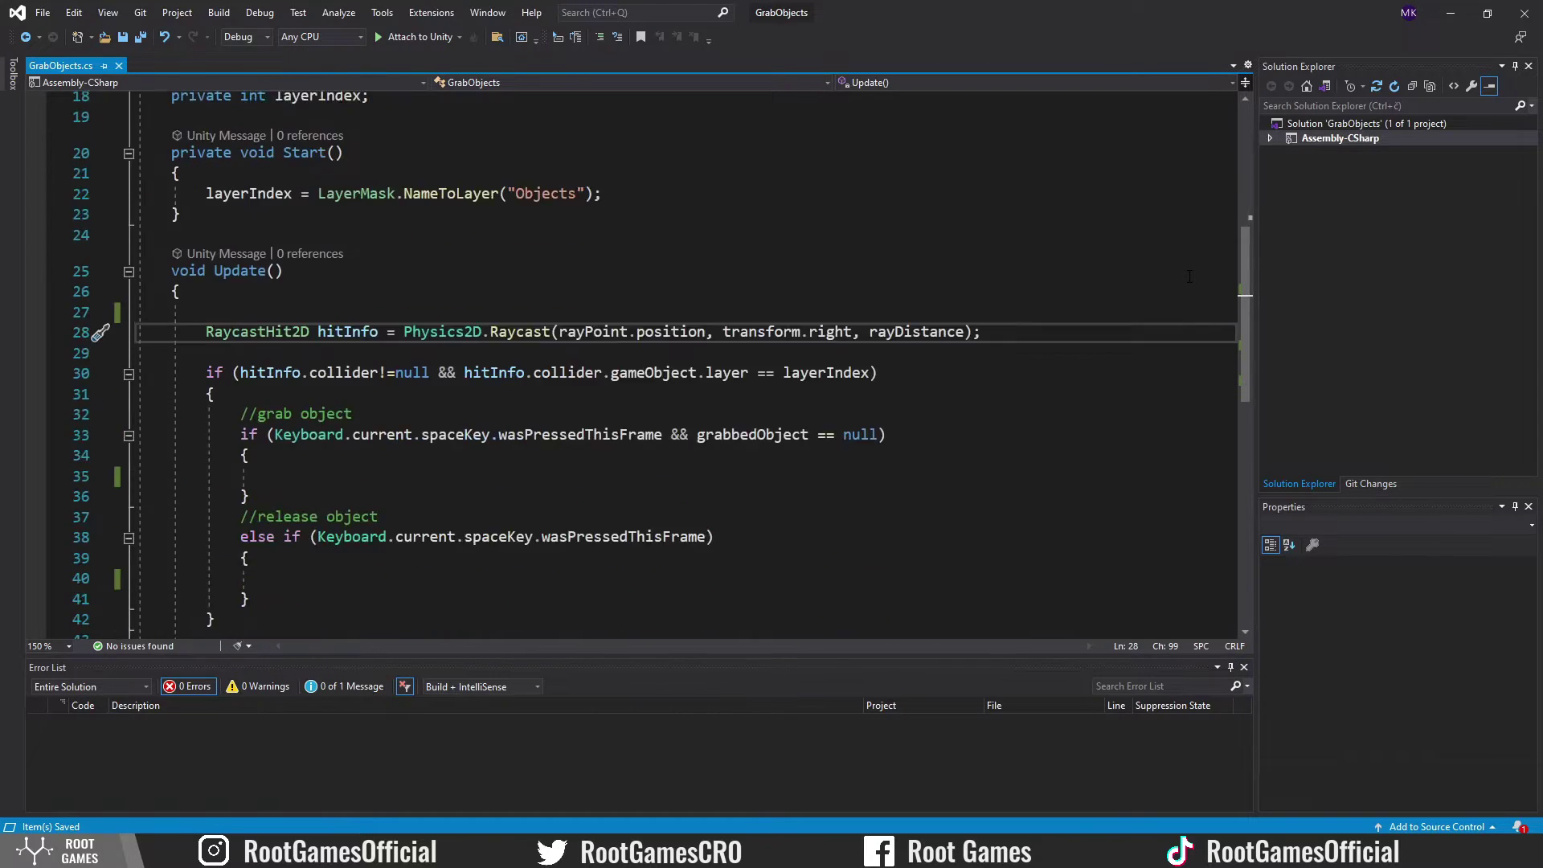
scroll(1187, 278, down, 3)
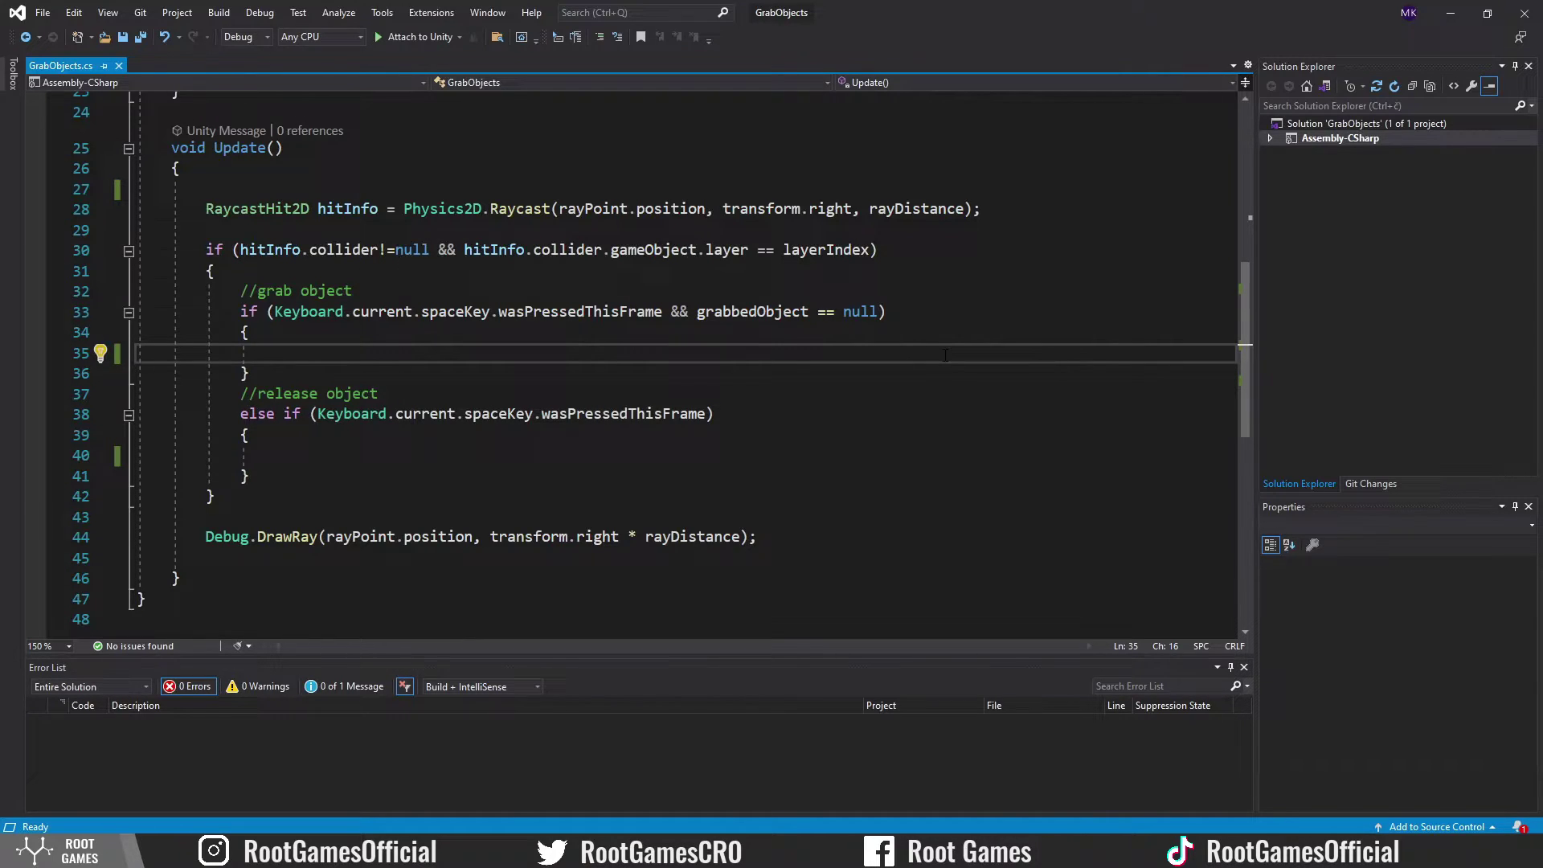
text(gra)
Step: Assign grabbedObject from the hit collider and set its Rigidbody2D isKinematic to true
key(Tab)
text(=hitInfo.co)
key(Tab)
text(.ga)
key(Tab)
text(;)
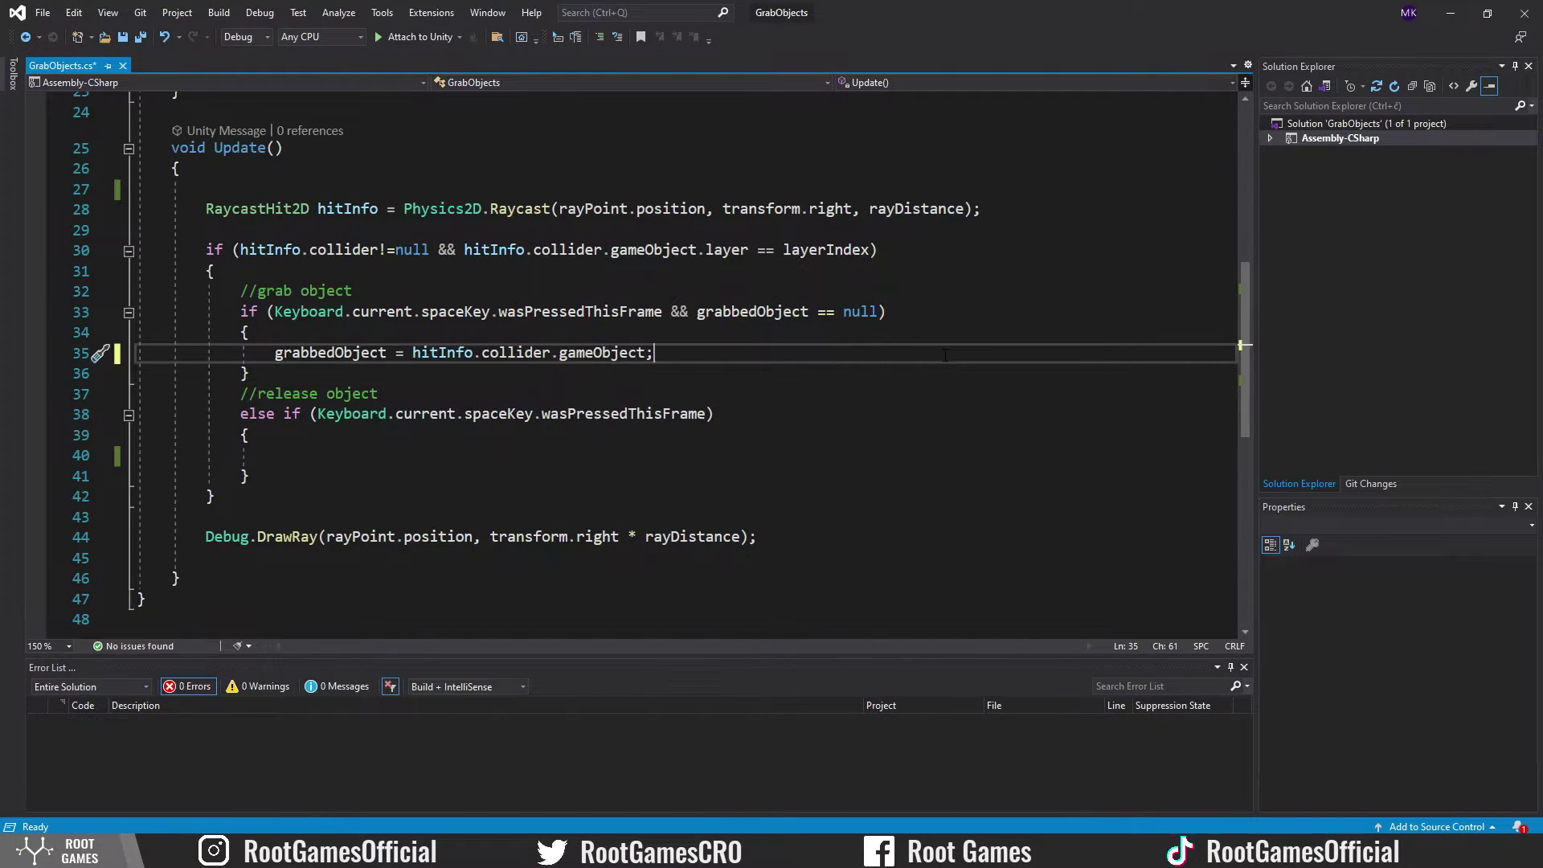
key(Return)
text(gra)
key(Tab)
text(.get)
key(Tab)
text(<rig)
key(Tab)
text(>)
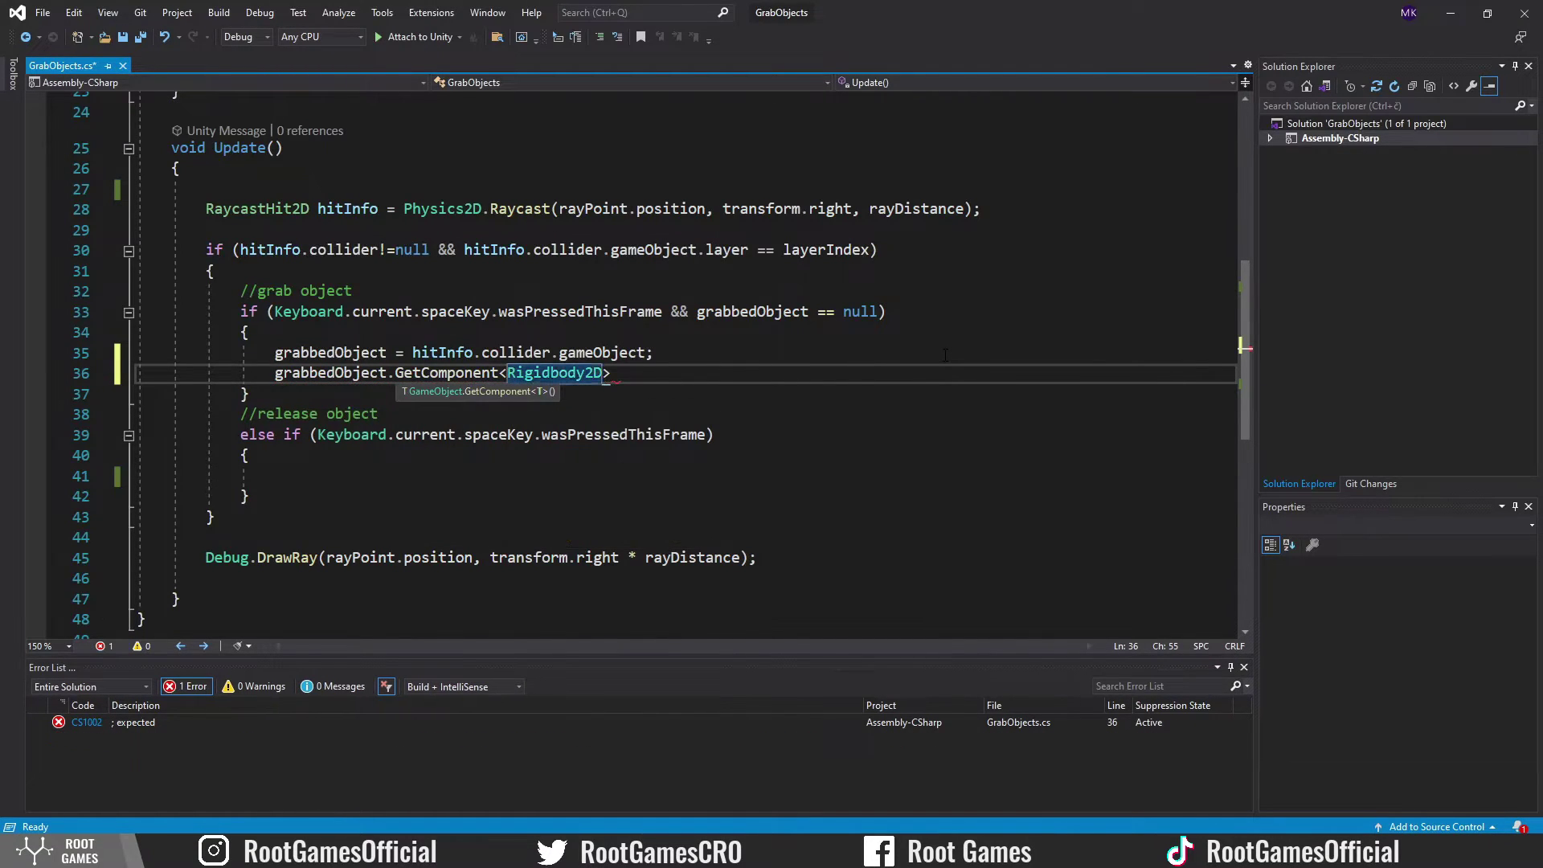
text(().isk)
key(Tab)
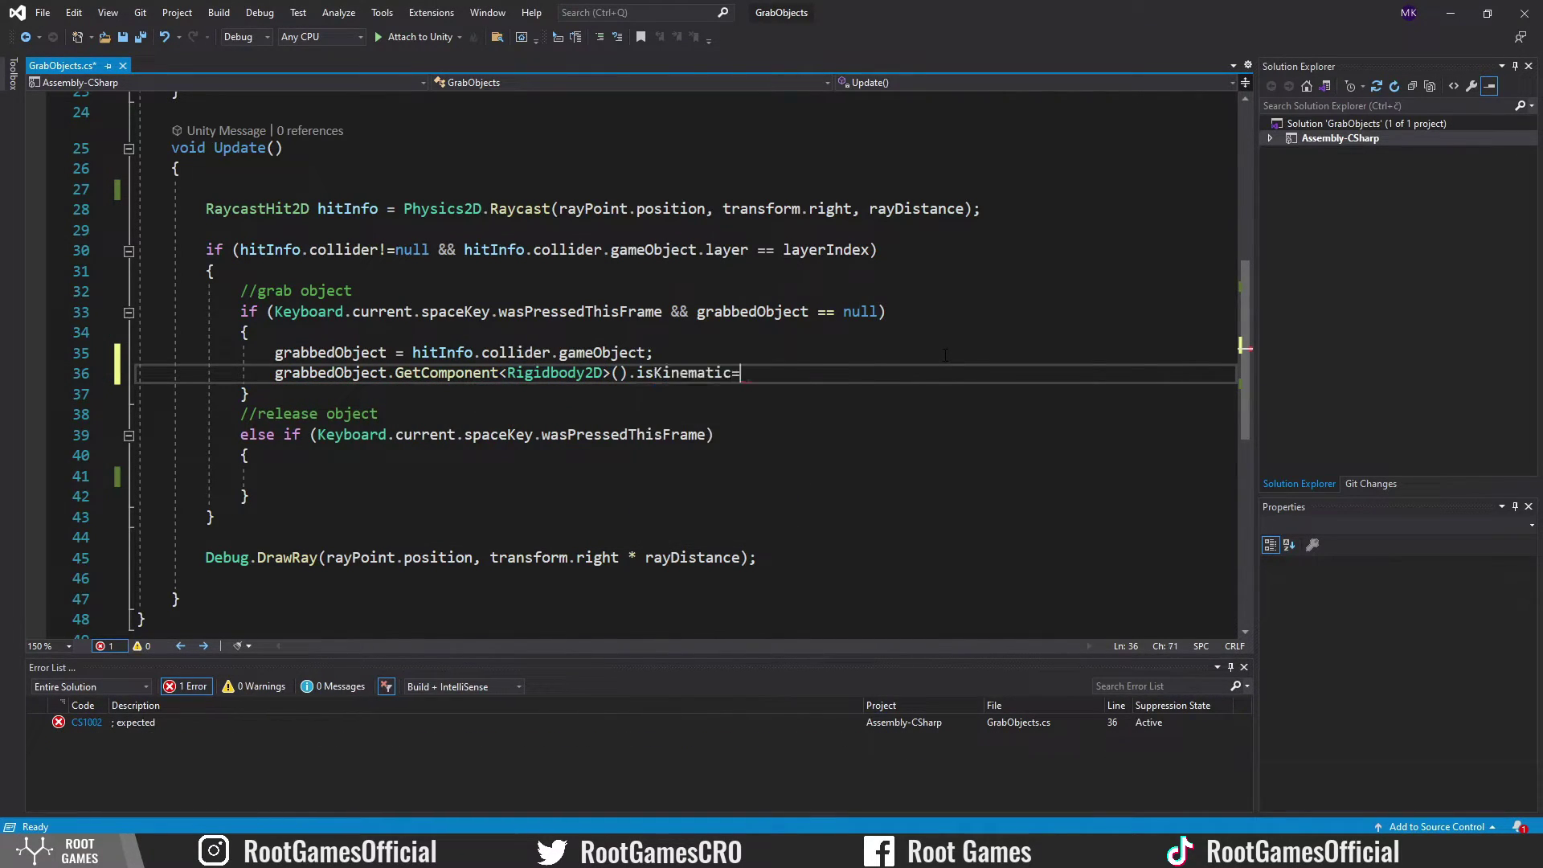
text(= true;)
key(Return)
text(gr)
Step: Snap the grabbed object's transform.position to grabPoint.position
key(Tab)
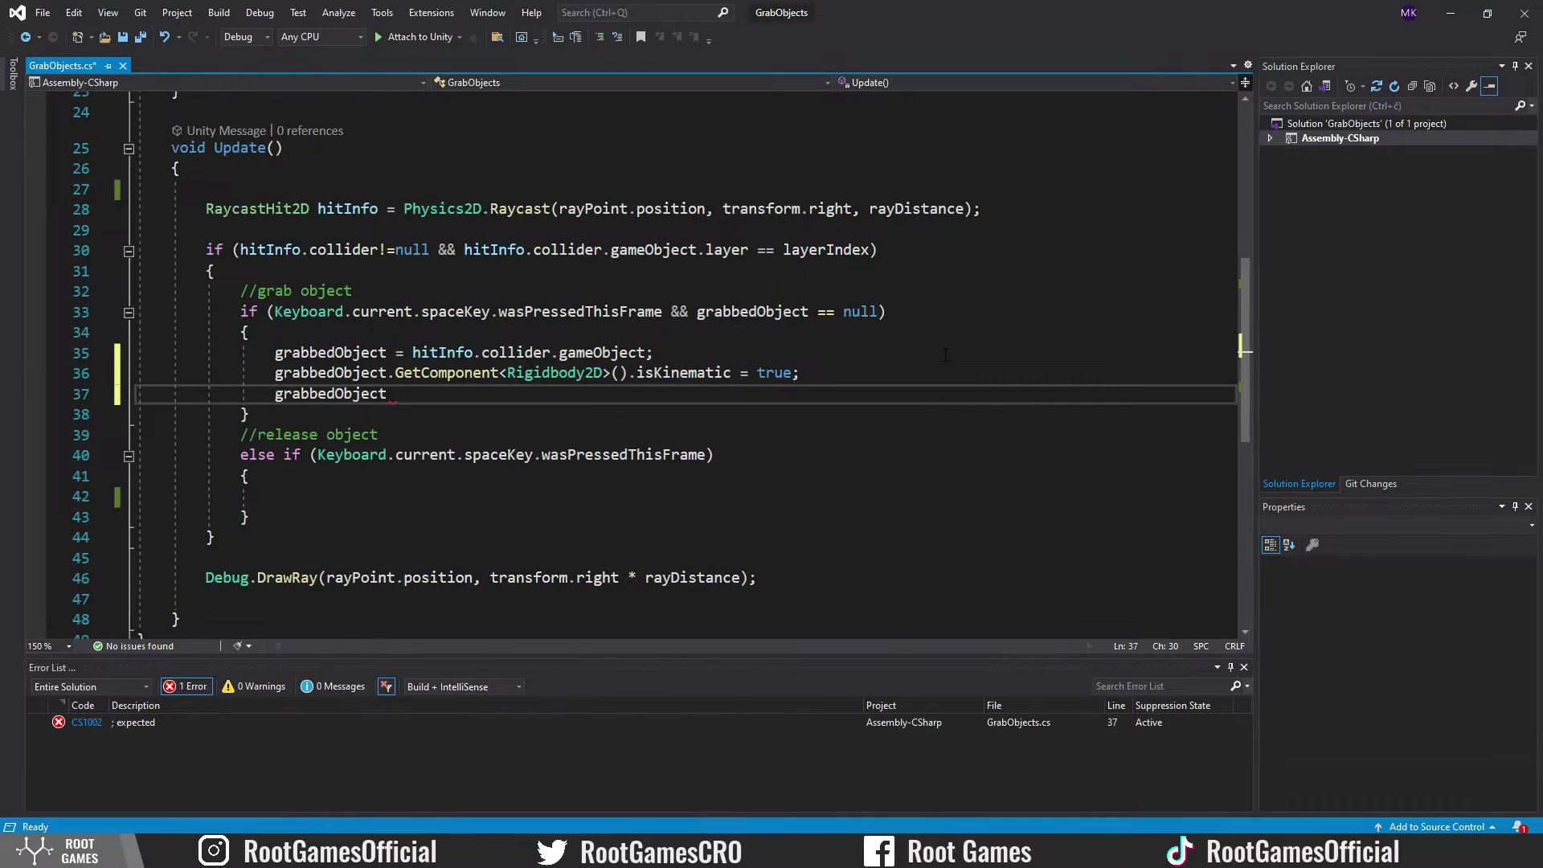
text(.tra)
key(Tab)
text(.pos)
key(Tab)
text(=gra)
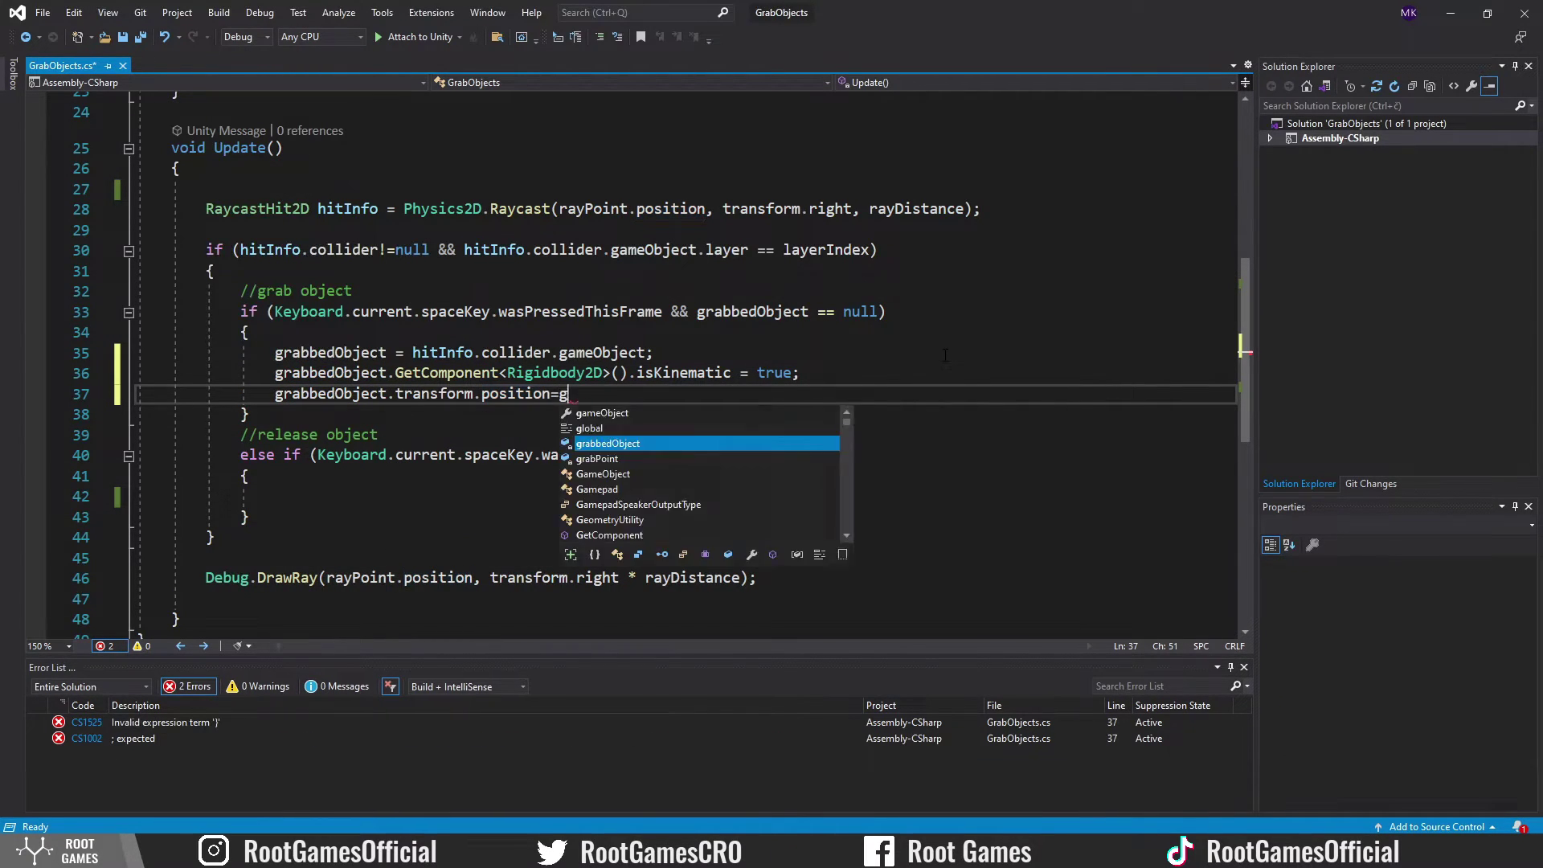
key(Tab)
text(.p)
key(Tab)
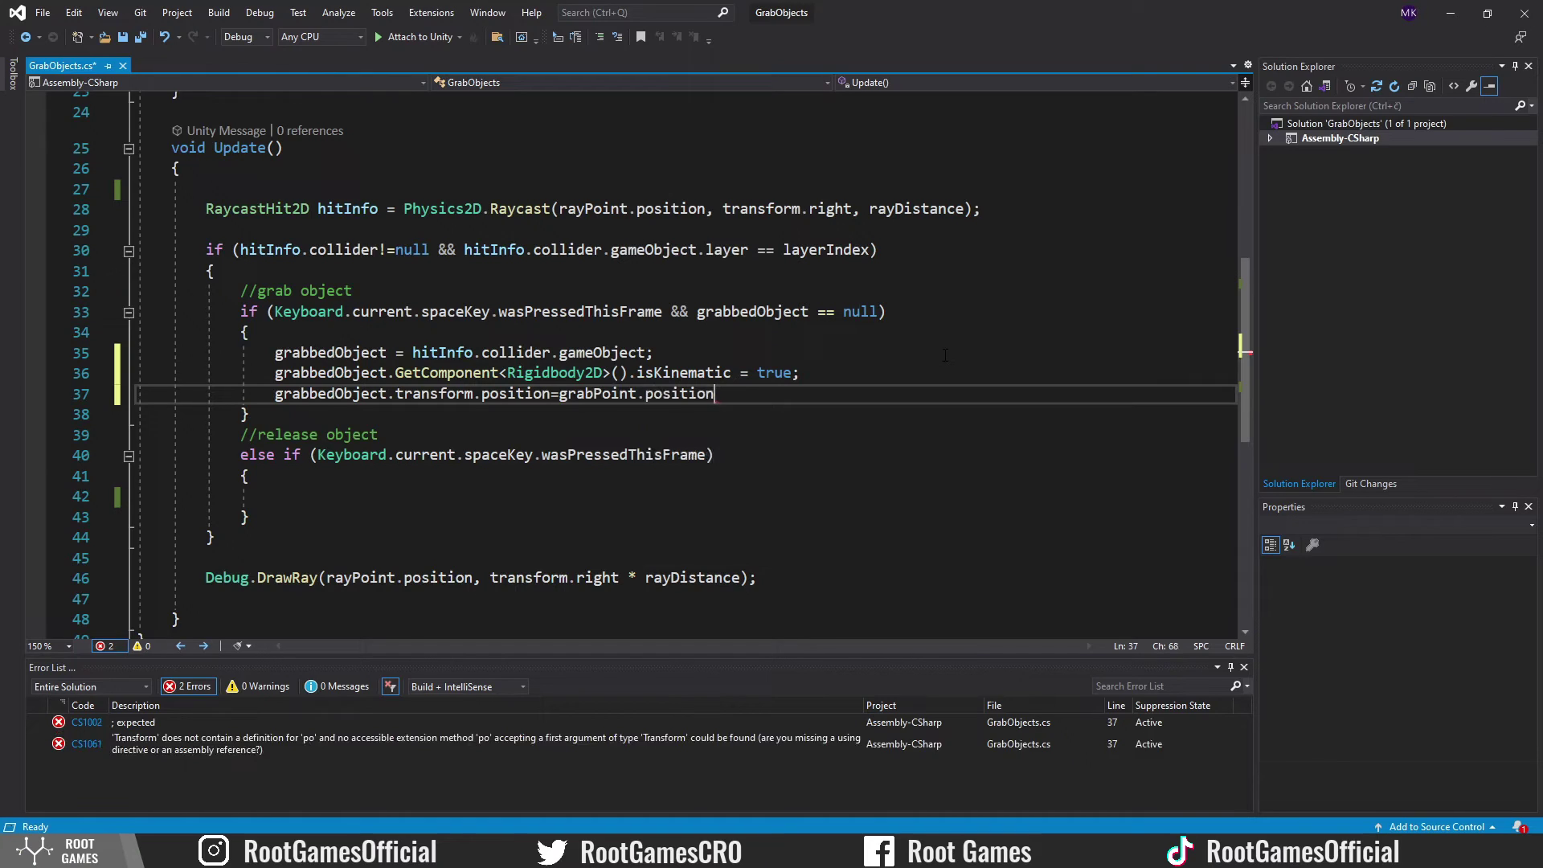
text(;)
key(Return)
text(grab)
Step: Parent the grabbed object to the player with SetParent(transform) and save the script
key(Tab)
text(.tr)
key(Tab)
text(.setp)
key(Tab)
text((tr)
key(Tab)
text();)
key(ctrl+s)
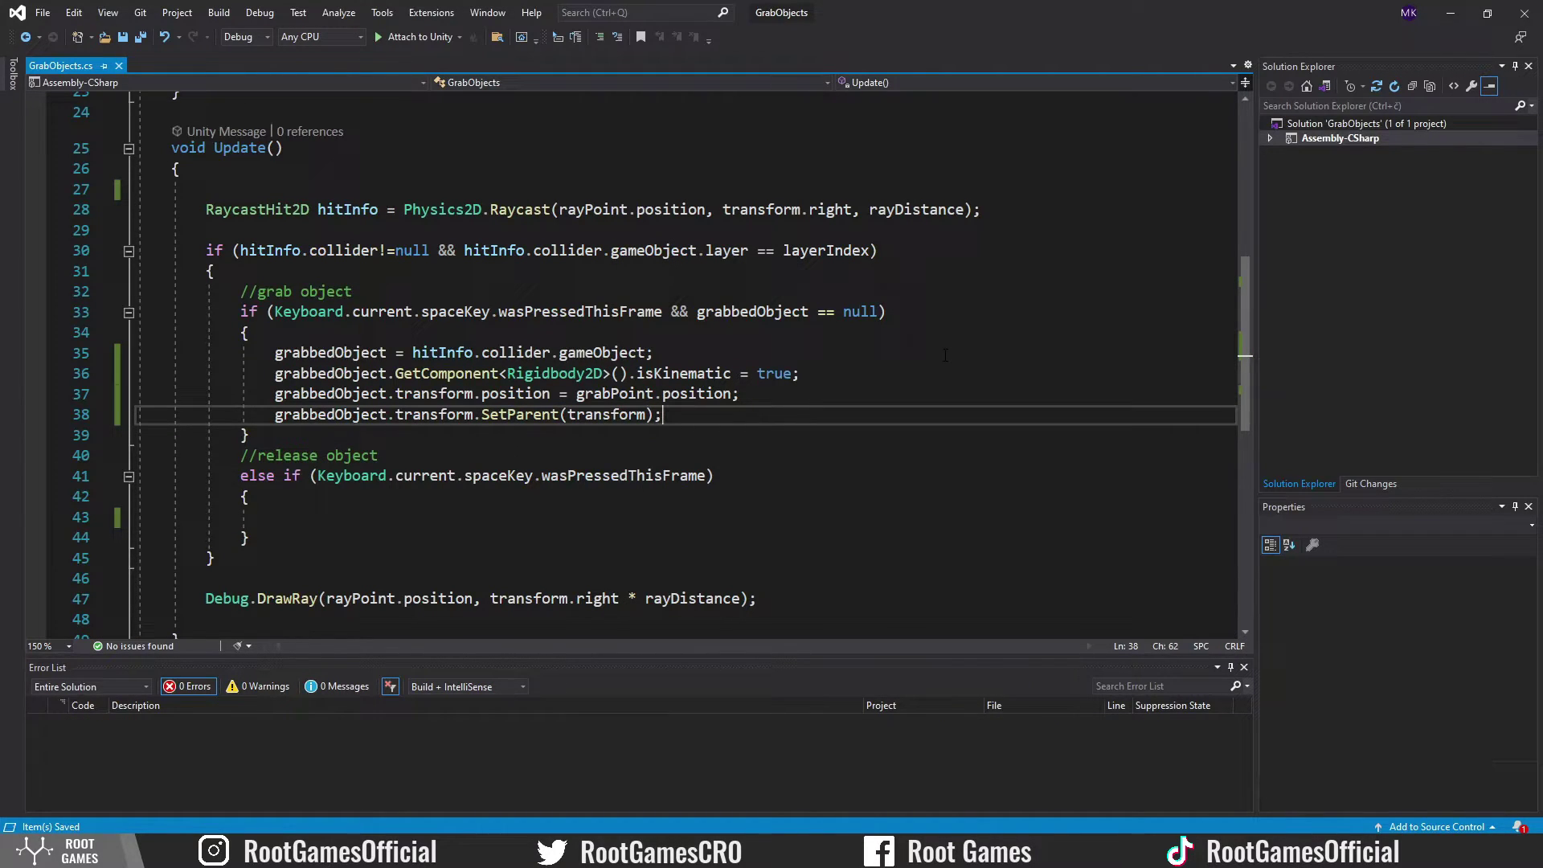
Step: In the release block, set the object's Rigidbody2D isKinematic to false
key(Down)
key(Down)
key(Down)
key(Down)
key(Down)
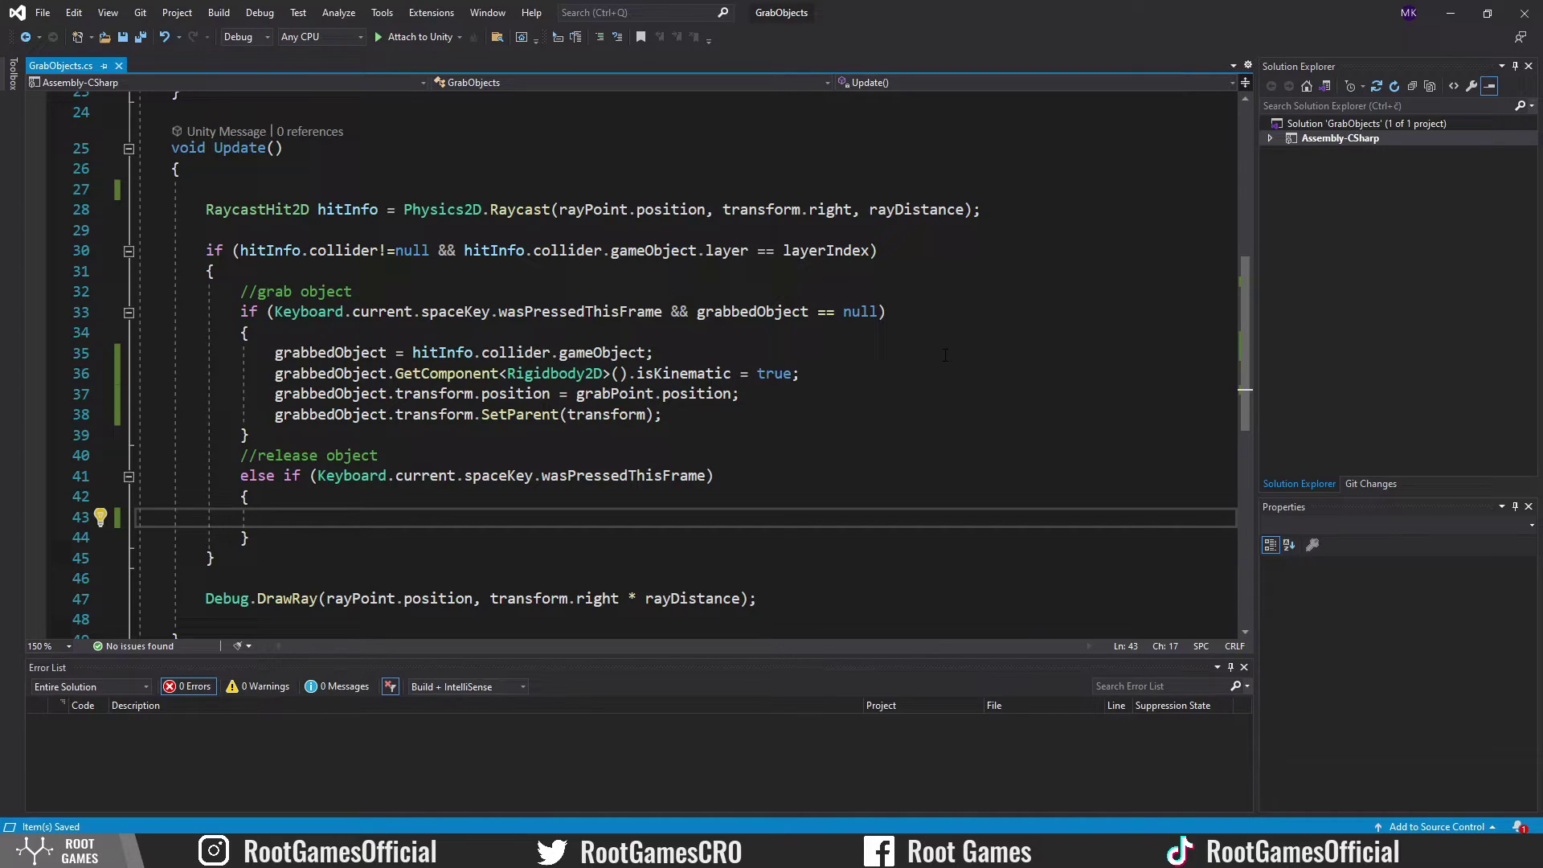
text(gra)
key(Tab)
text(.get)
key(Tab)
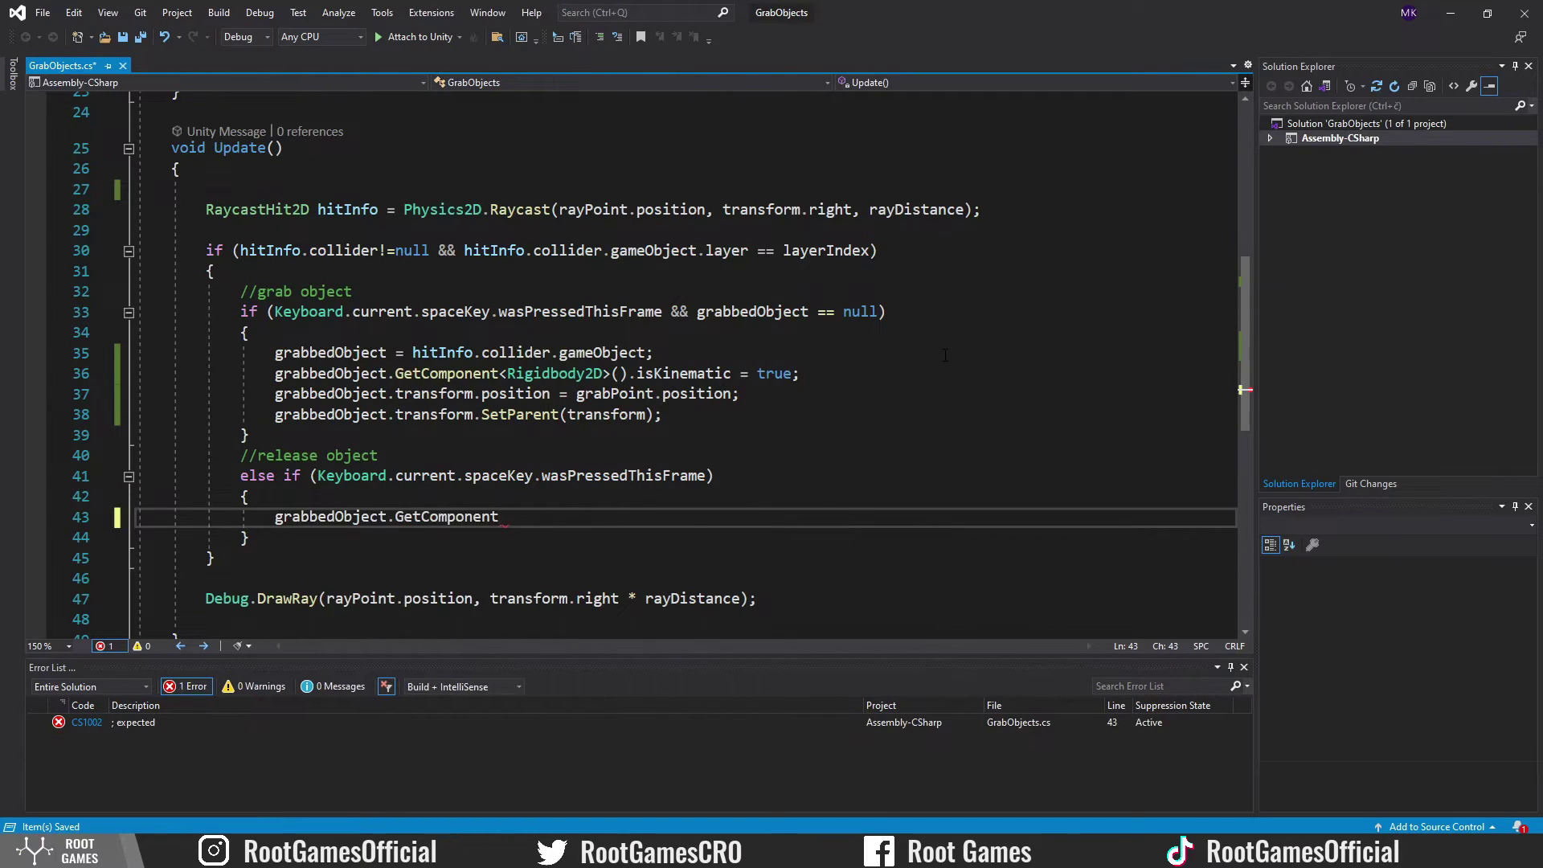
text(<rig>)
key(Tab)
text(>().is)
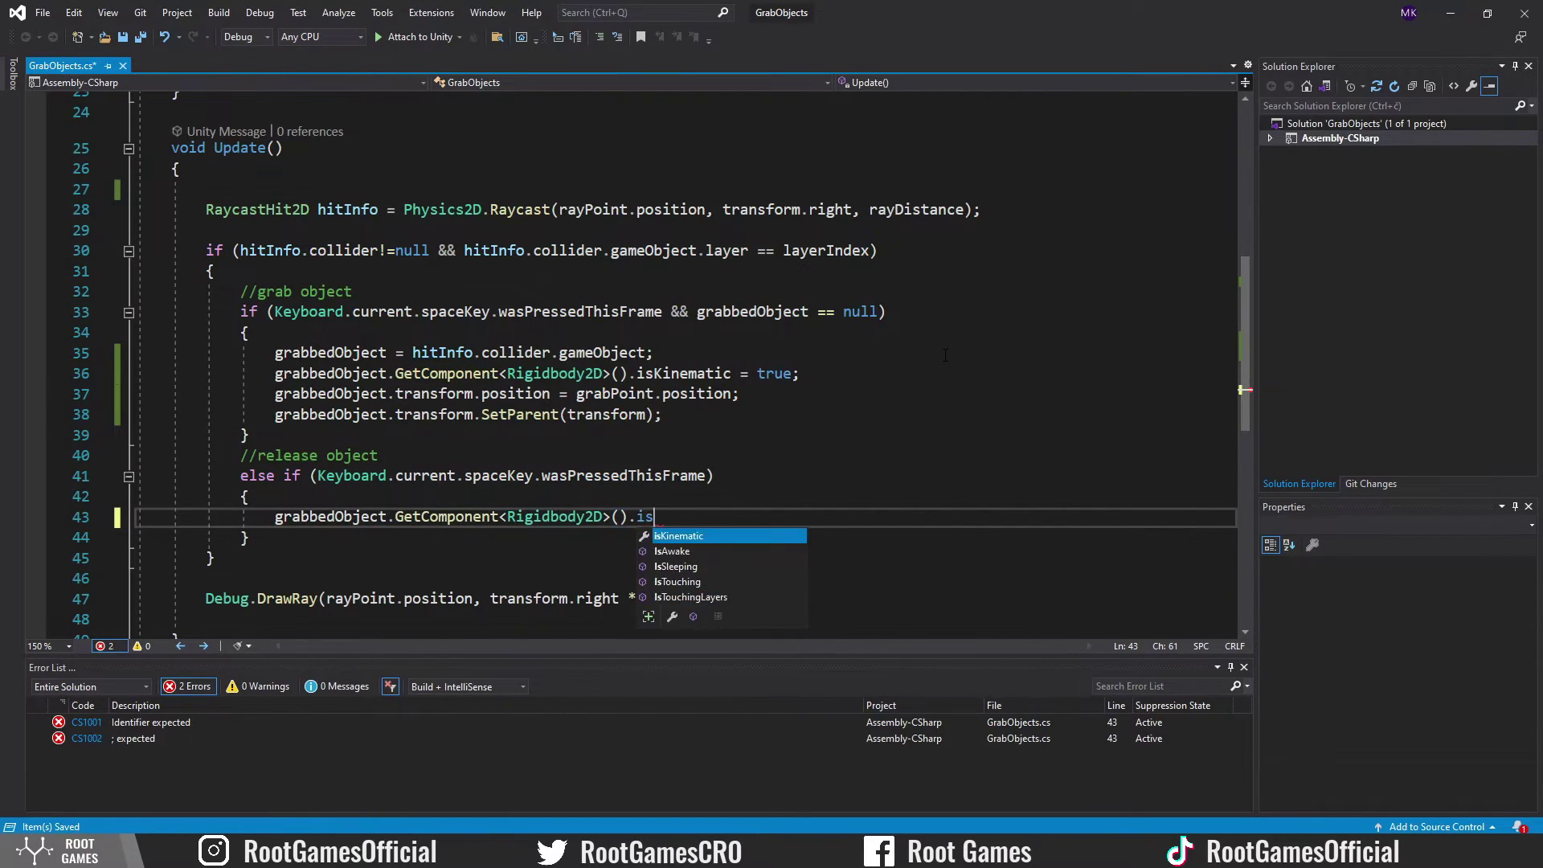
key(Tab)
text(= fa)
key(Tab)
text(;)
key(Return)
text(grabbedObject.tr)
Step: Detach the object with SetParent(null) and reset grabbedObject to null
key(Tab)
text(.setp)
key(Tab)
text((null);)
key(Return)
text(gra)
key(Tab)
text(= null;)
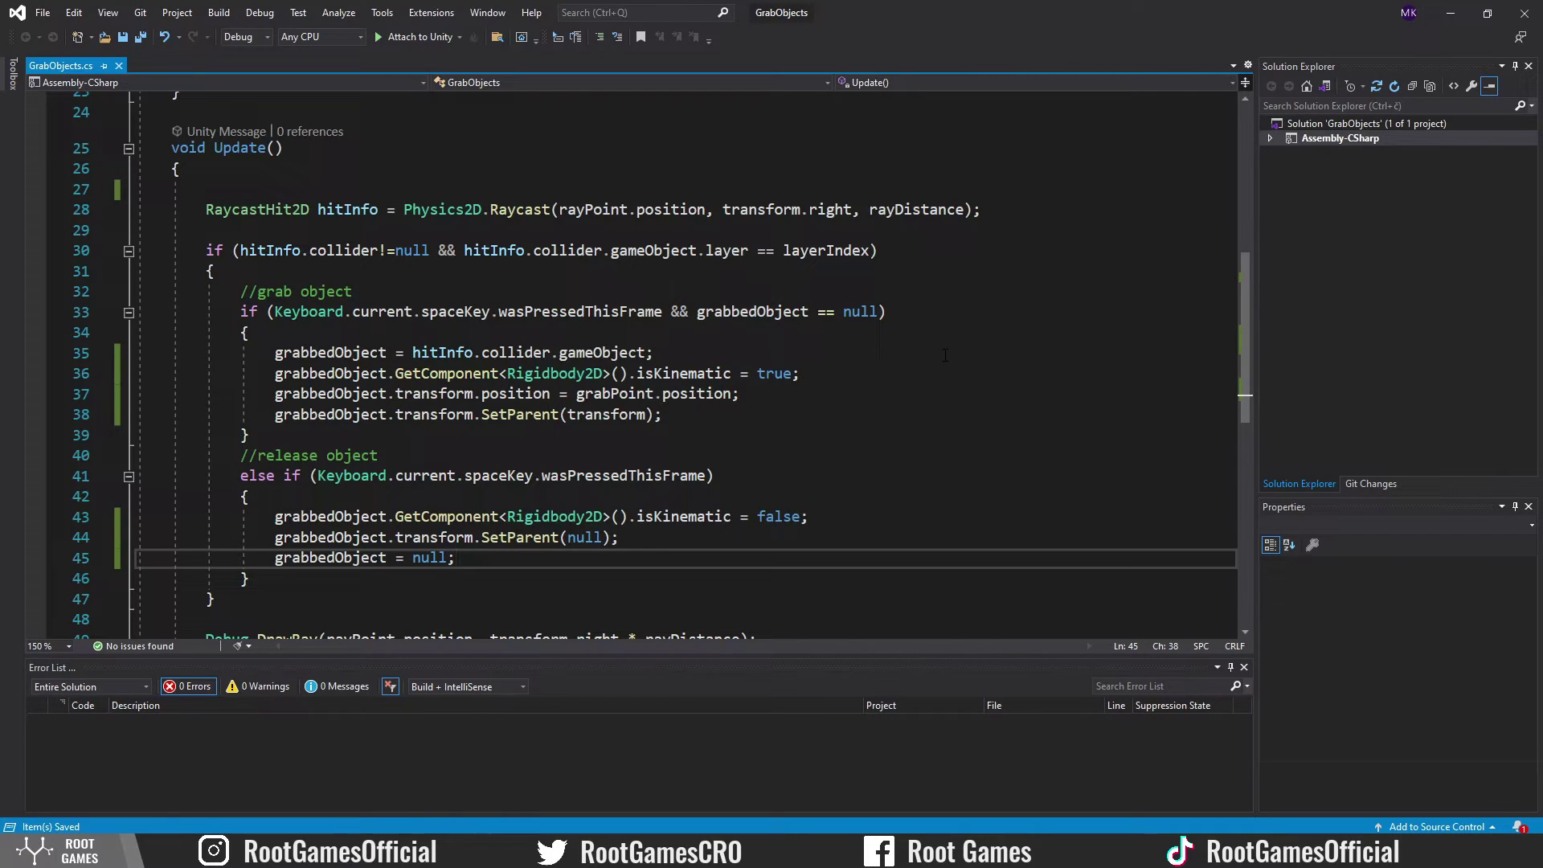
scroll(687, 361, down, 1)
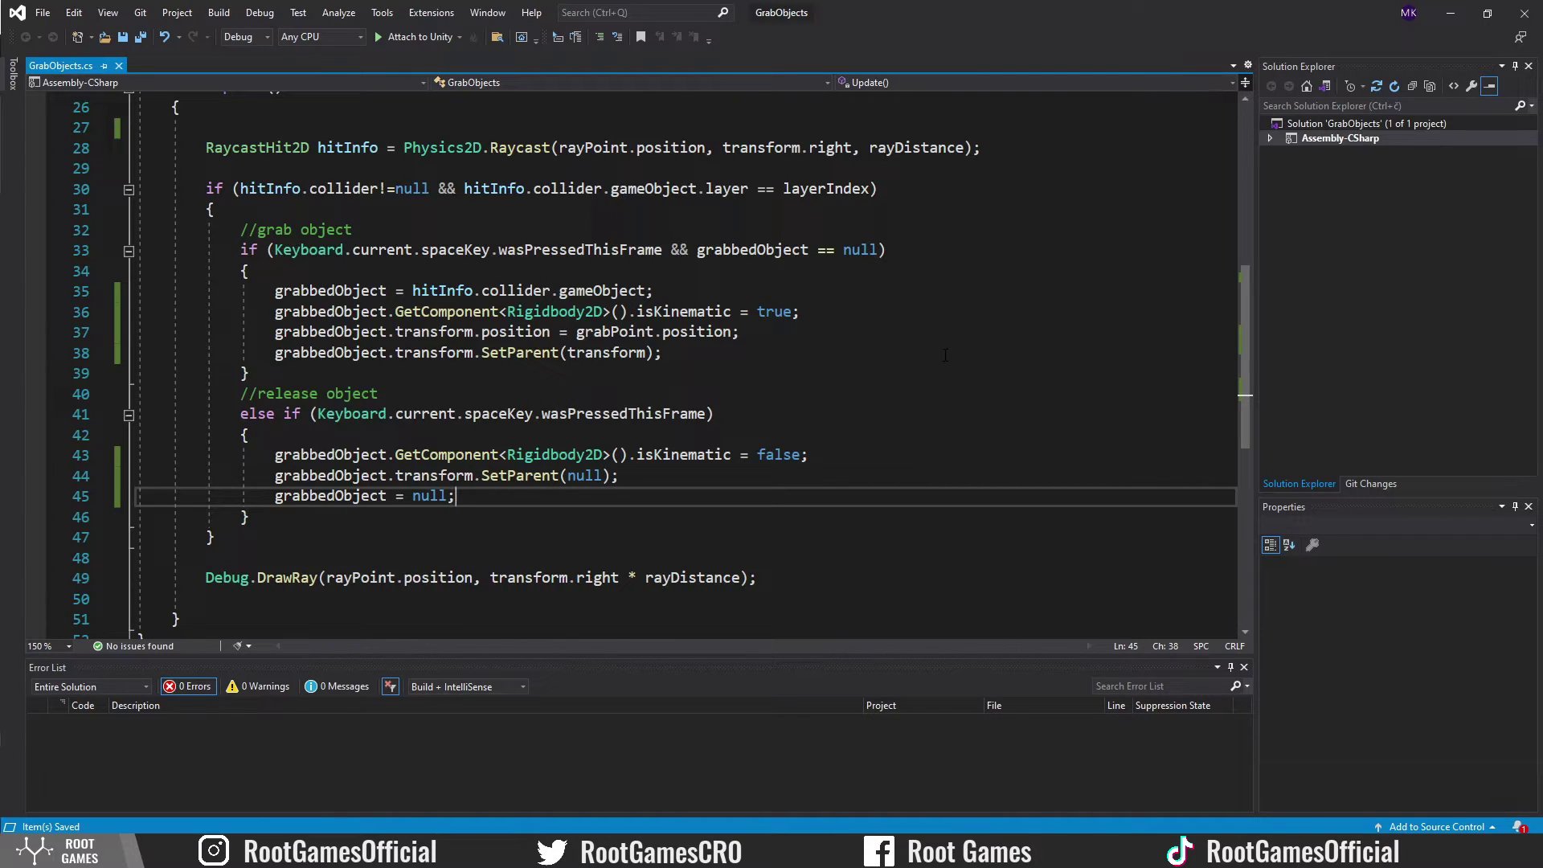
Step: Assign RayPosition to Ray Point and GrabPosition to Grab Point, and set Ray Distance to 0.2
key(alt+Tab)
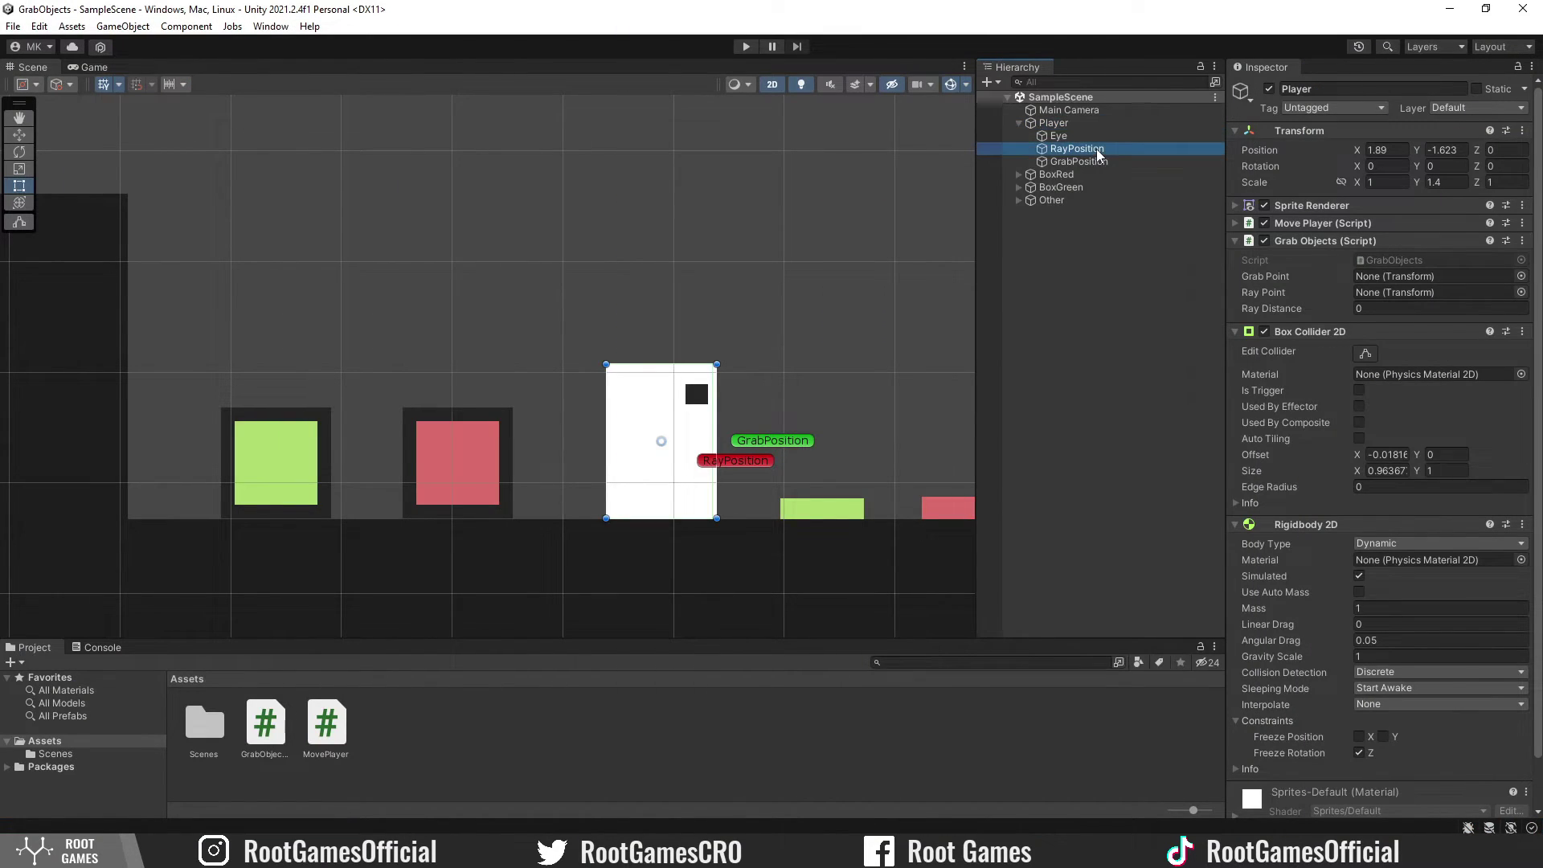
drag(1324, 243, 1423, 293)
drag(1079, 161, 1398, 279)
click(1398, 308)
text(0.2)
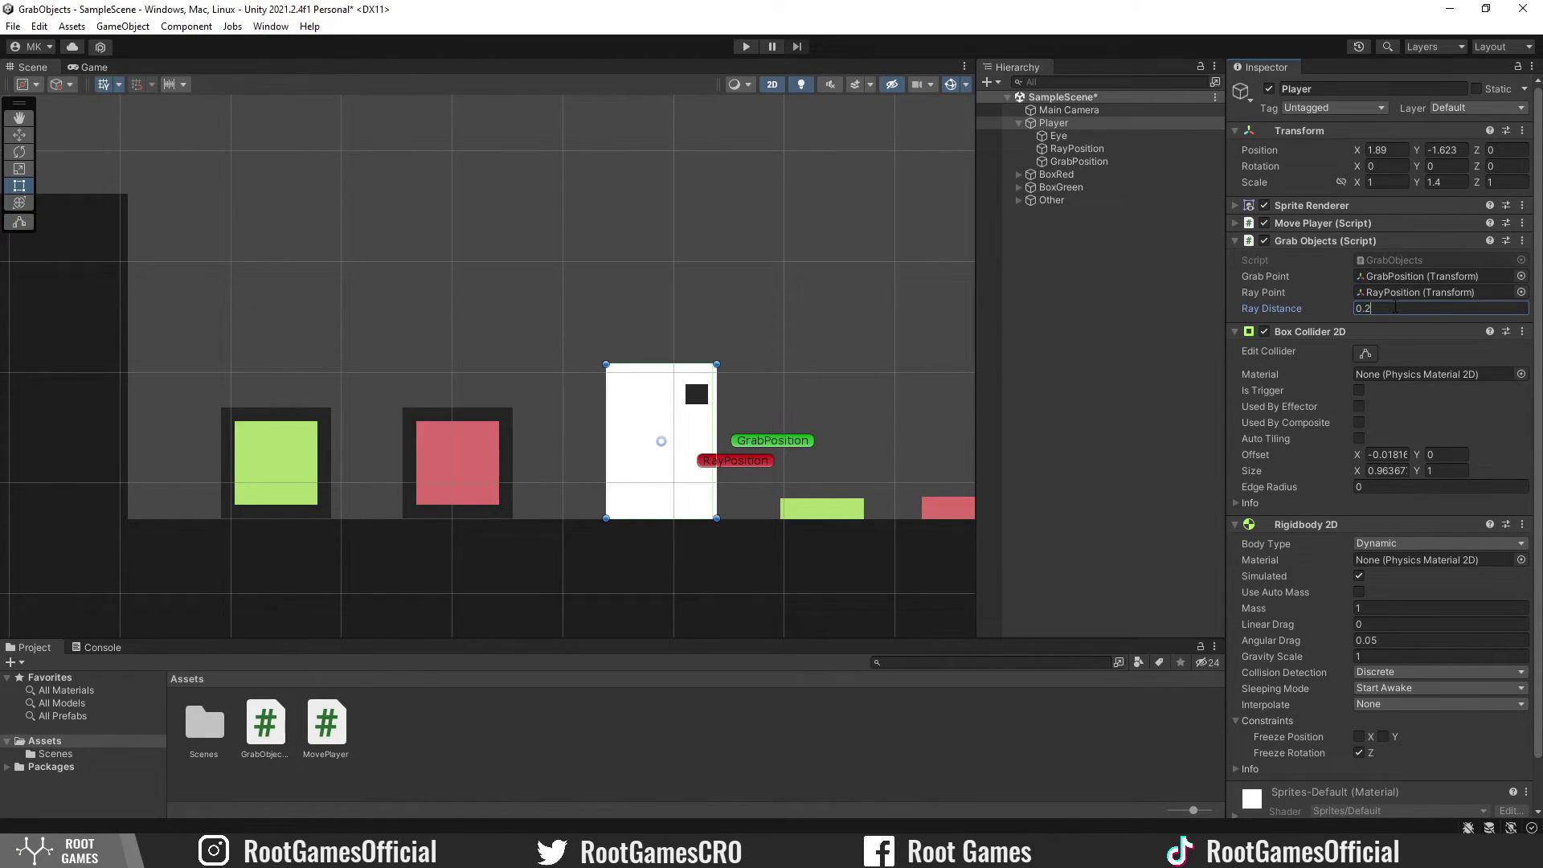
Step: Start the game, carry and drop the red box, then carry the green box right
click(745, 46)
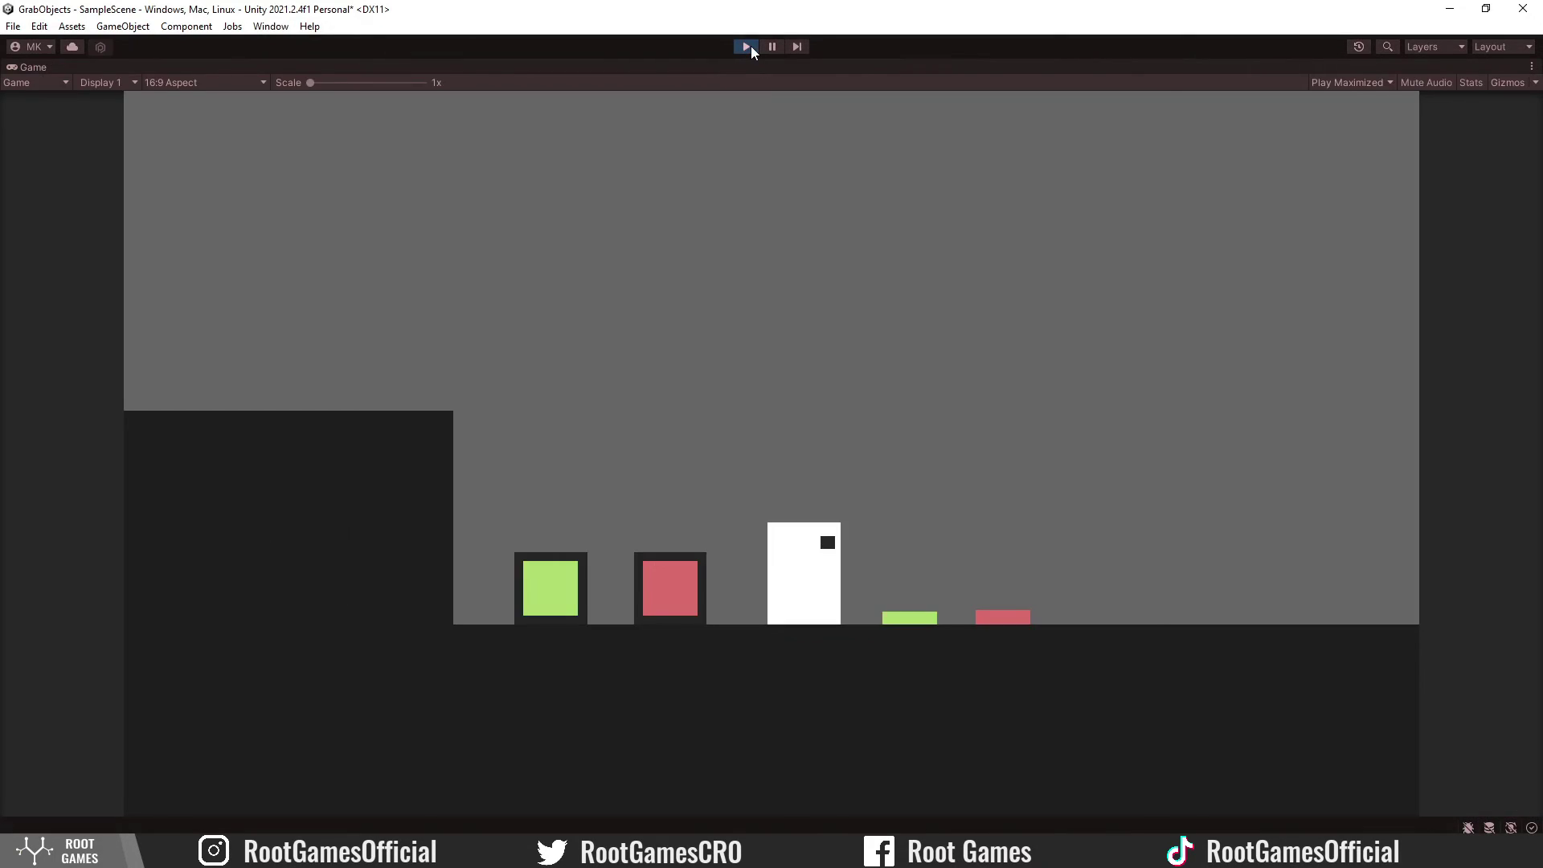
key(a)
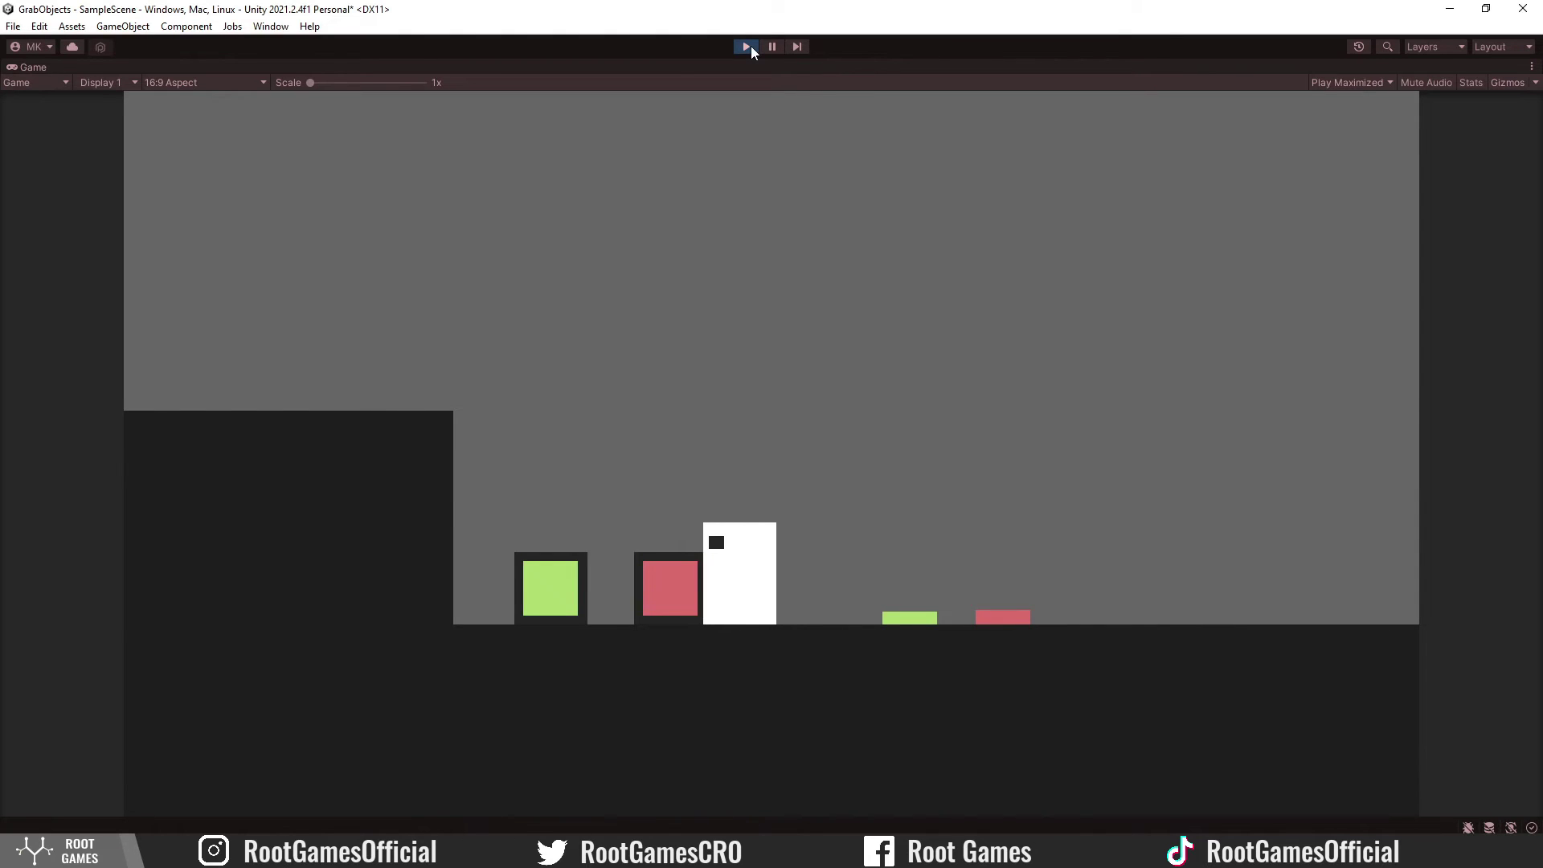
key(e)
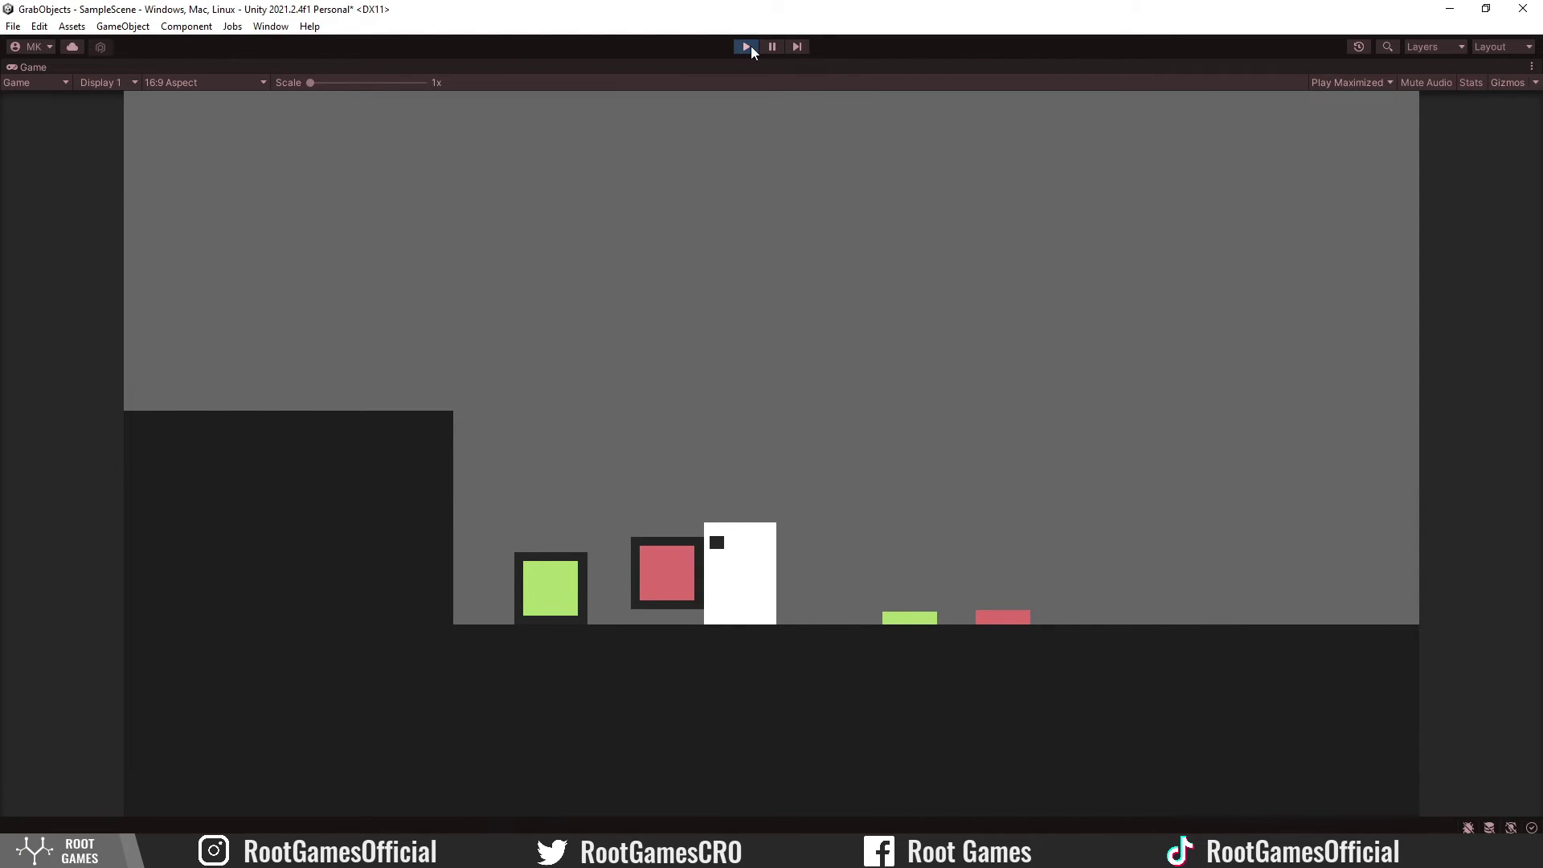
key(d)
key(e)
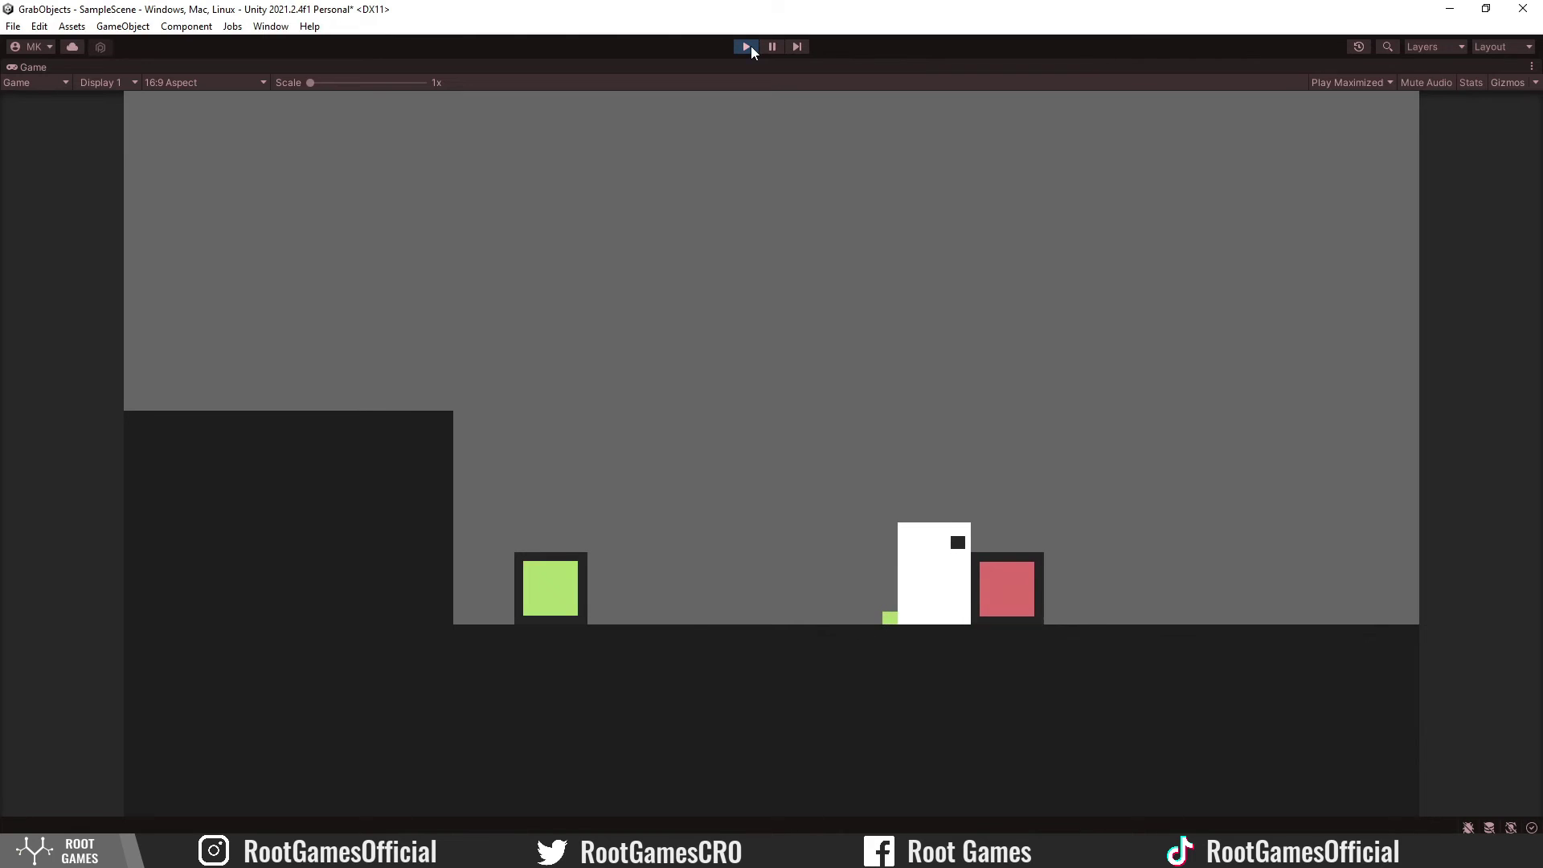
key(a)
key(a)
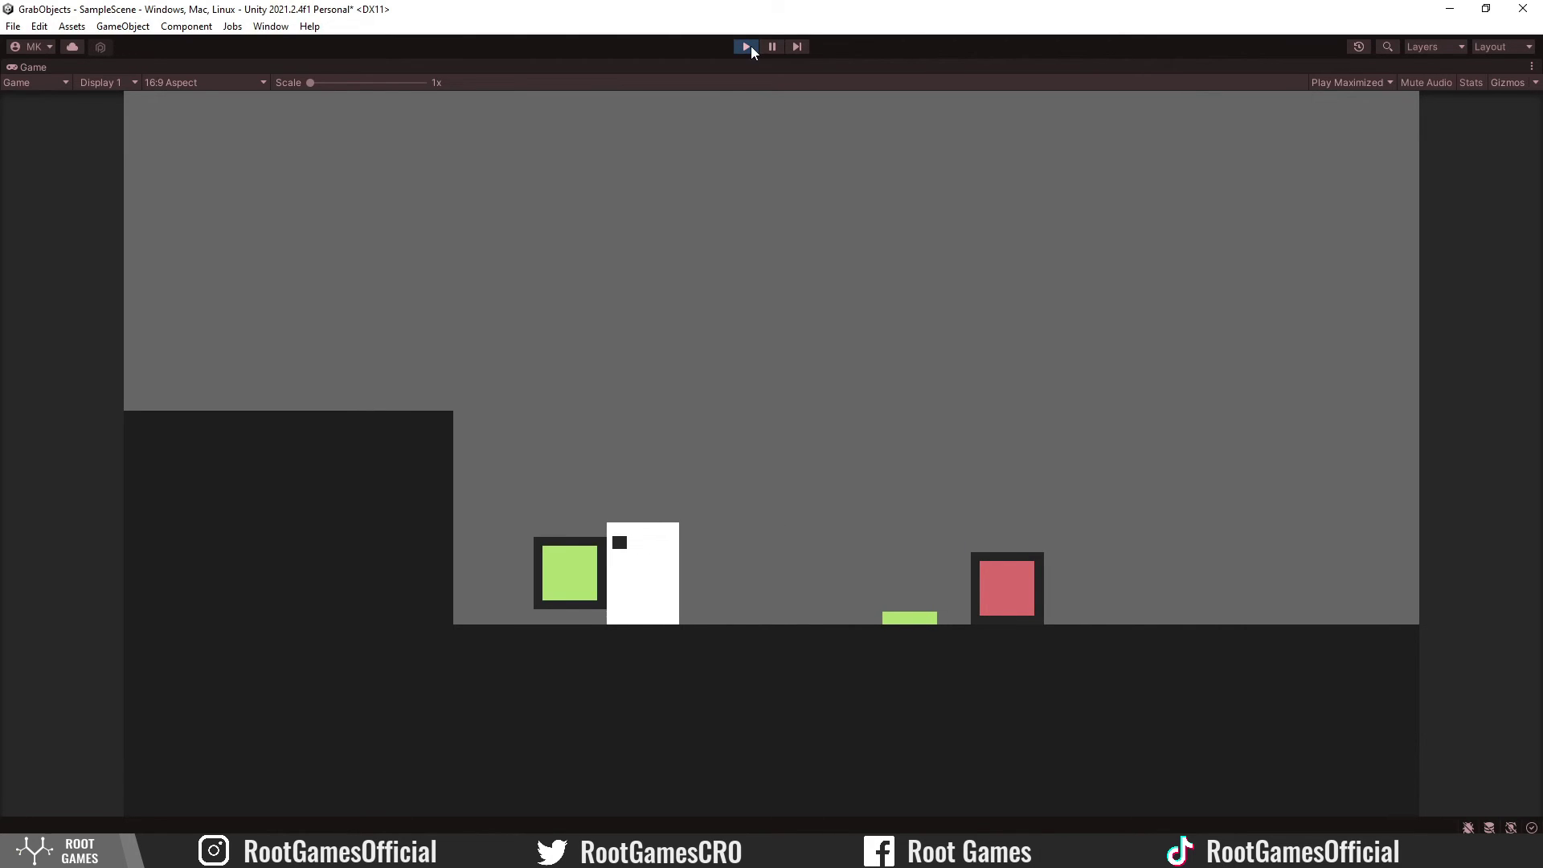
key(Right)
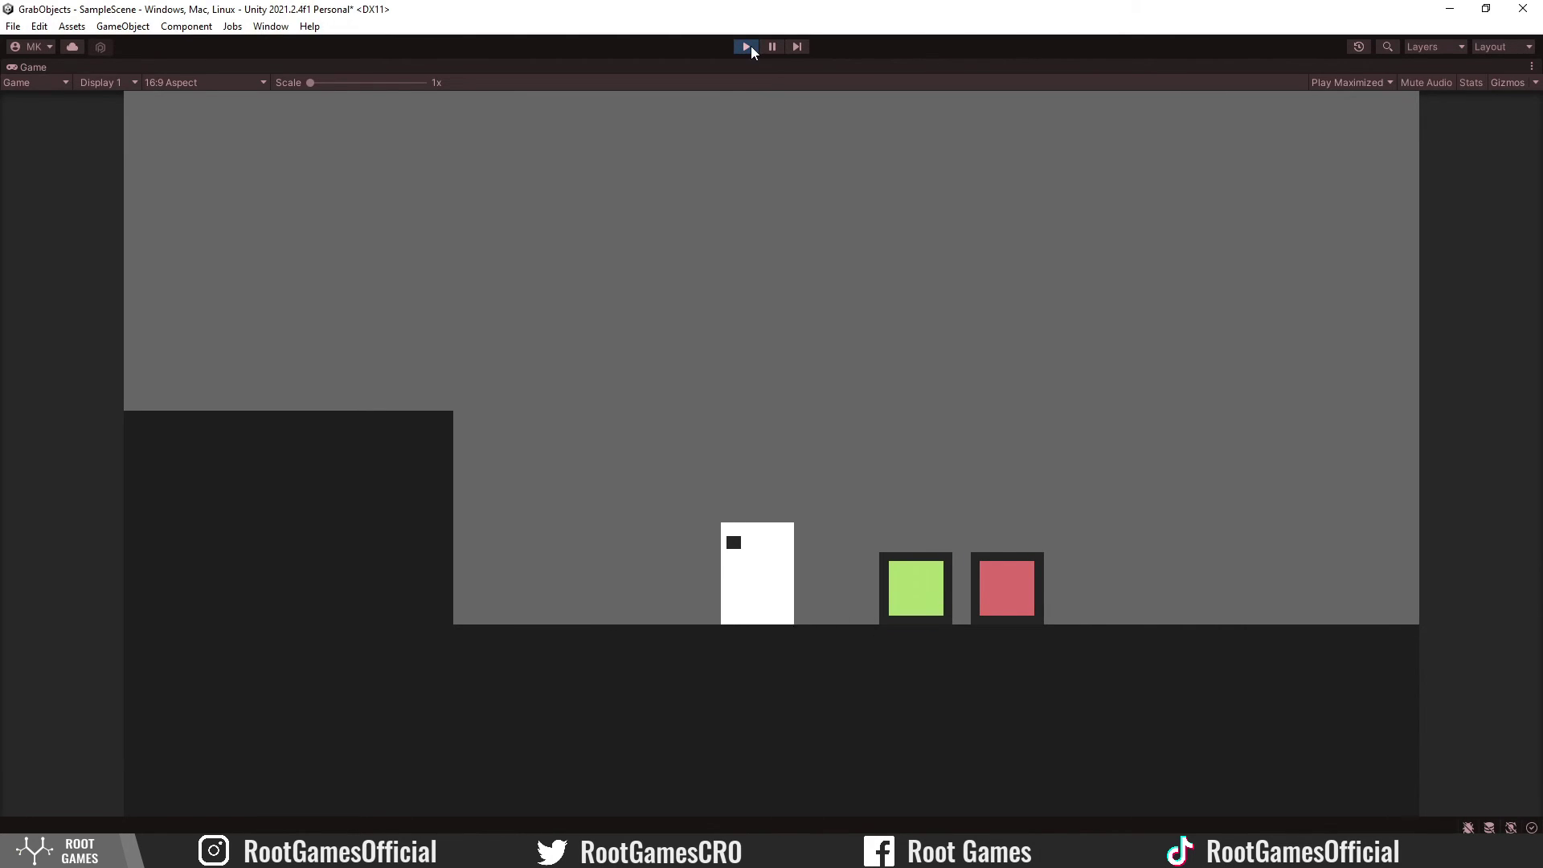